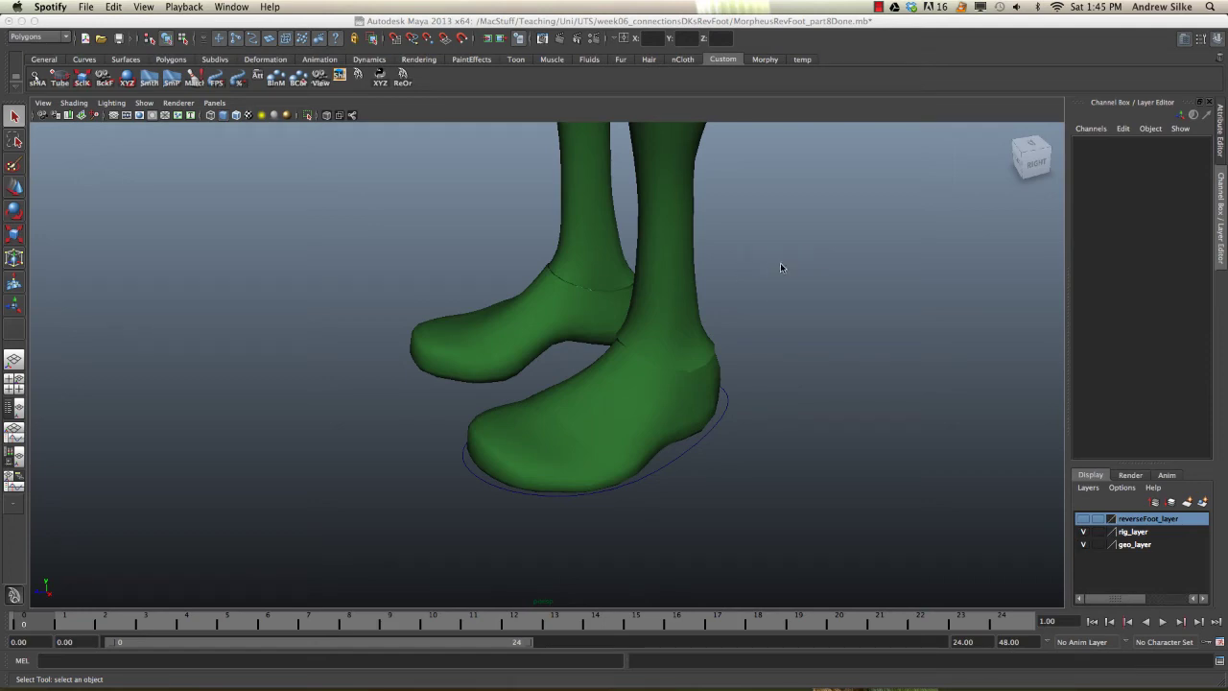
Orbit around the feet, checking them in wireframe and smooth shaded display.
left_click(745, 369)
left_click_drag(745, 370, 588, 457, "alt")
key("4")
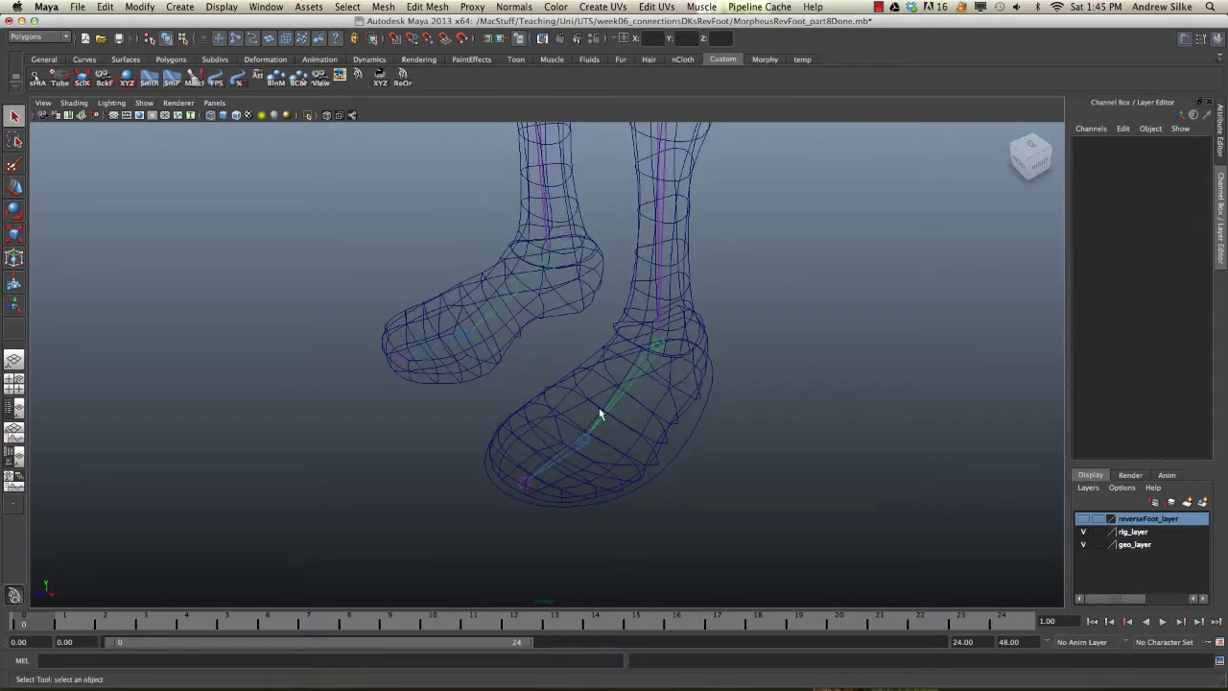
left_click_drag(599, 414, 541, 414, "alt")
left_click_drag(703, 396, 643, 378, "alt")
key("5")
Select foot_ctrl_L and test its Toe Pivot Rot (20) and Toe Rot channels, undoing each.
left_click(696, 416)
left_click_drag(696, 416, 707, 397, "alt")
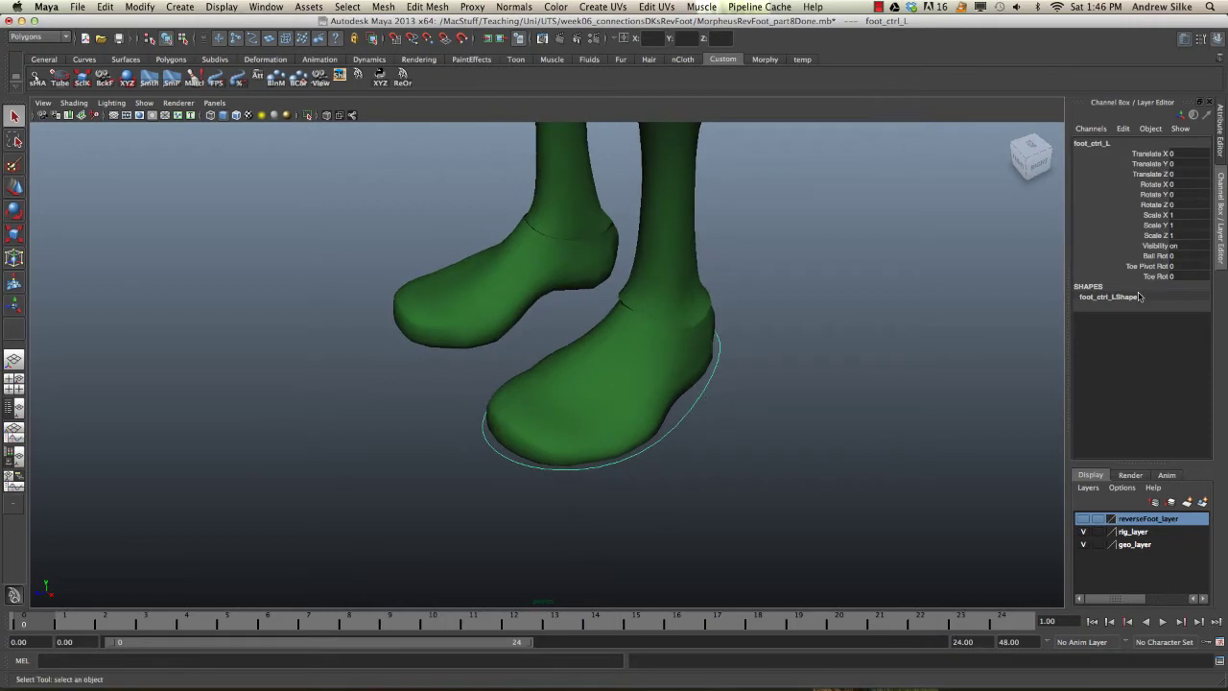
left_click(1152, 255)
left_click_drag(875, 301, 1194, 269, "alt")
left_click(1150, 265)
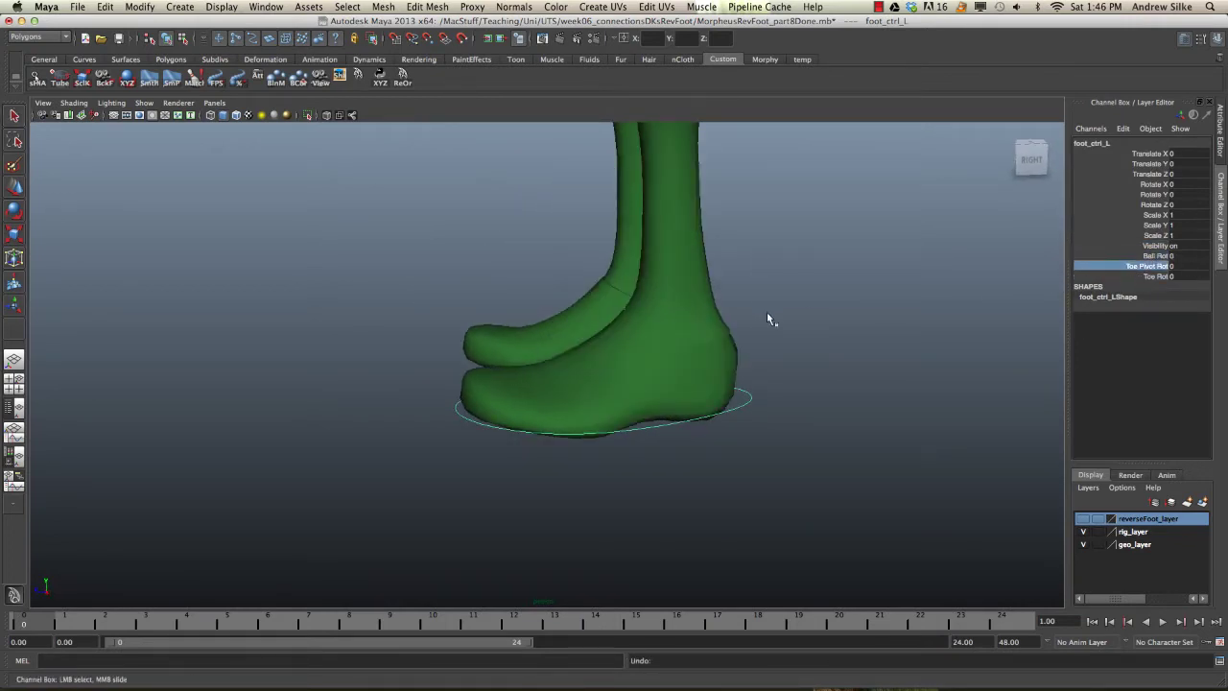
mouse_move(752, 313)
middle_mouse_down()
mouse_move(796, 322)
mouse_move(755, 329)
middle_mouse_up()
key("z")
left_click(1157, 276)
middle_click_drag(896, 304, 789, 342)
key("z")
Roll foot_ctrl_L on Ball Rot to 24.1, test a Y rotation, and undo both.
left_click_drag(789, 342, 614, 364, "alt")
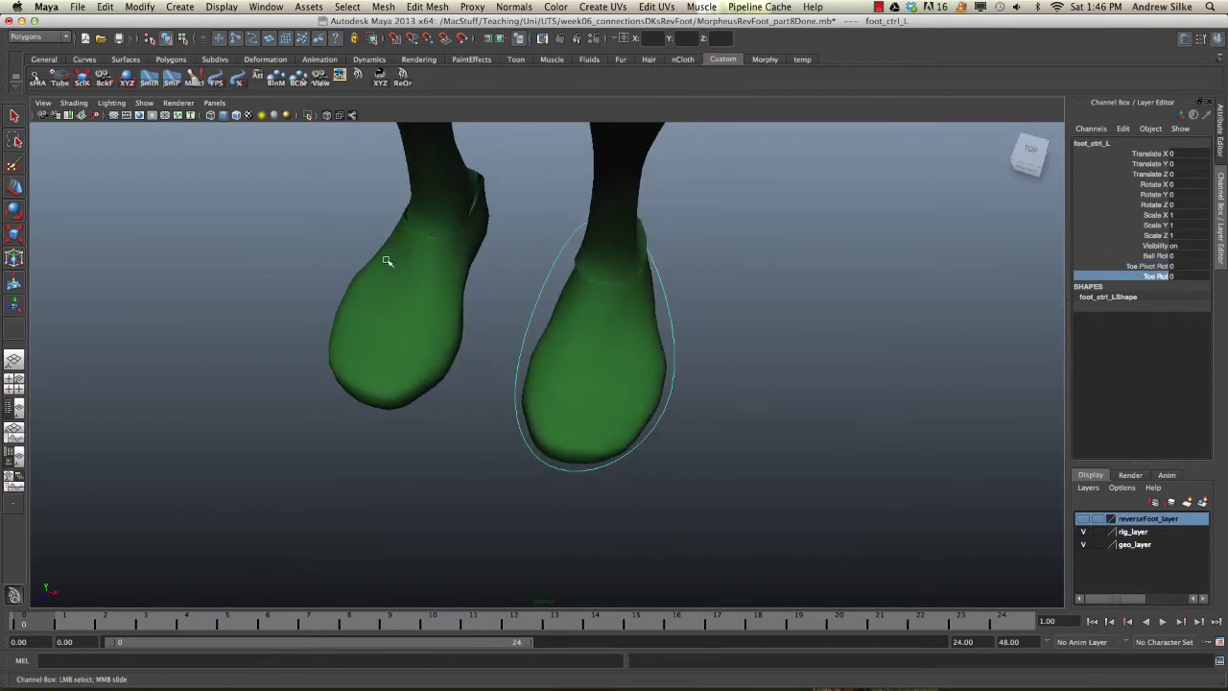
left_click_drag(729, 431, 696, 400, "alt")
left_click(1136, 266)
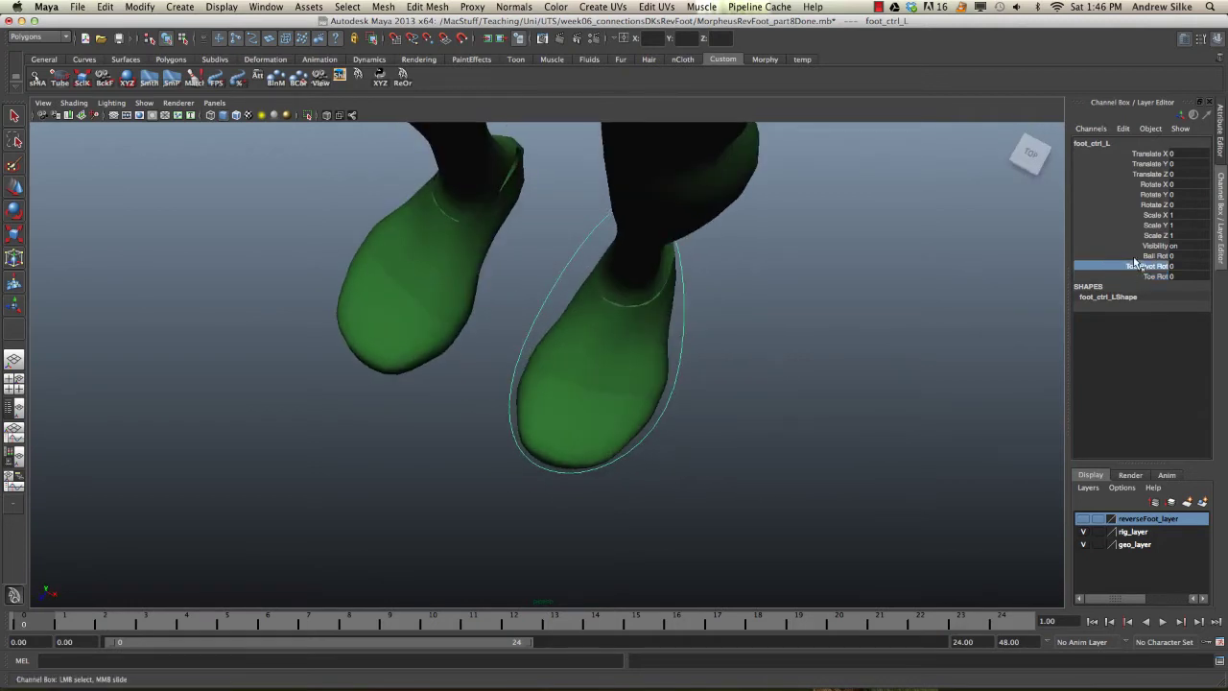
left_click(1136, 255)
left_click_drag(816, 304, 630, 343, "alt")
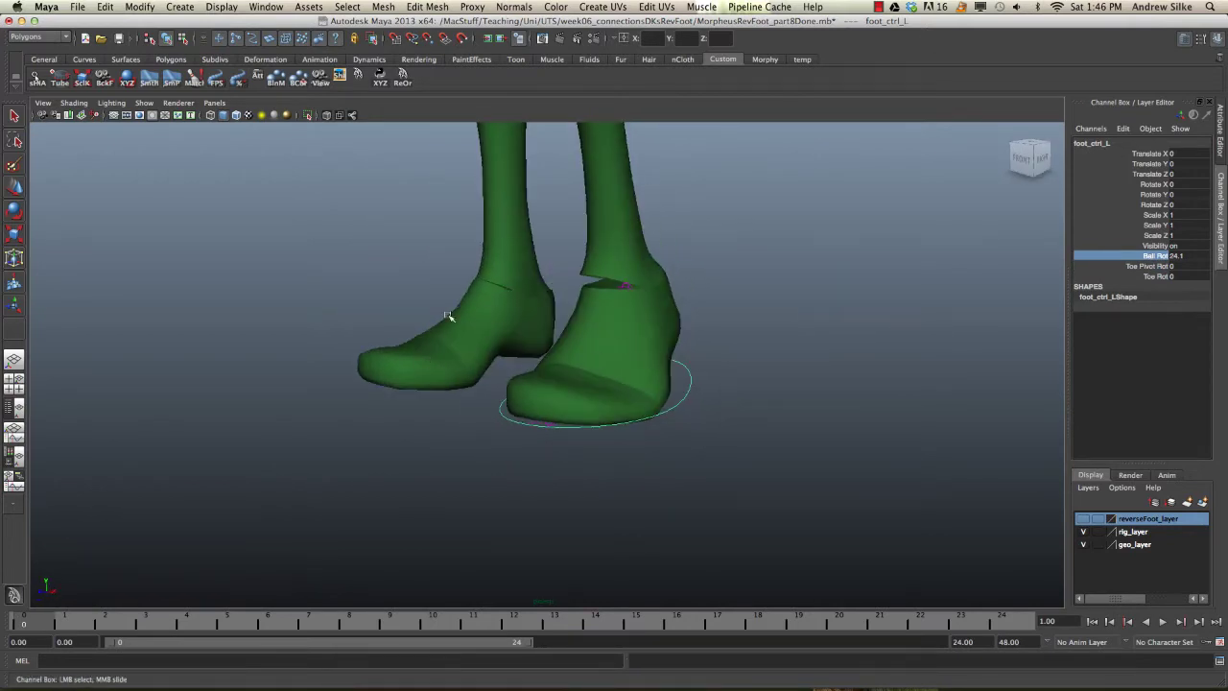
left_click_drag(433, 317, 562, 384, "alt")
key("e")
key("ctrl+z")
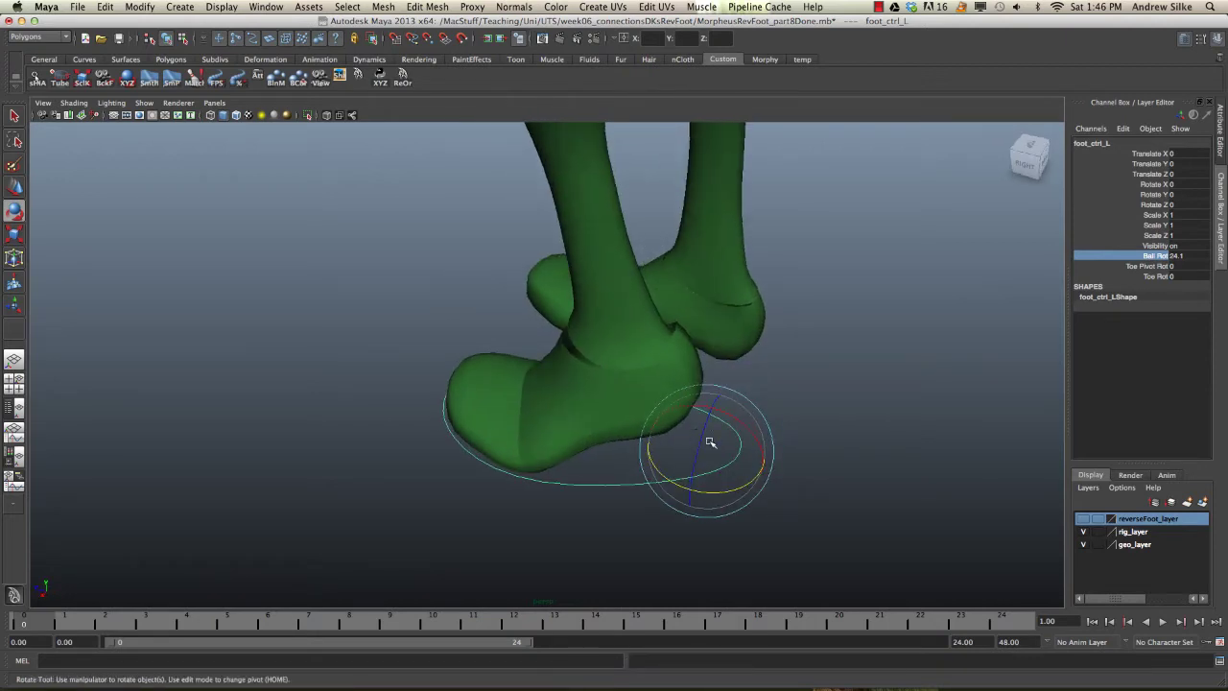
left_click_drag(718, 458, 610, 398, "alt")
key("ctrl+z")
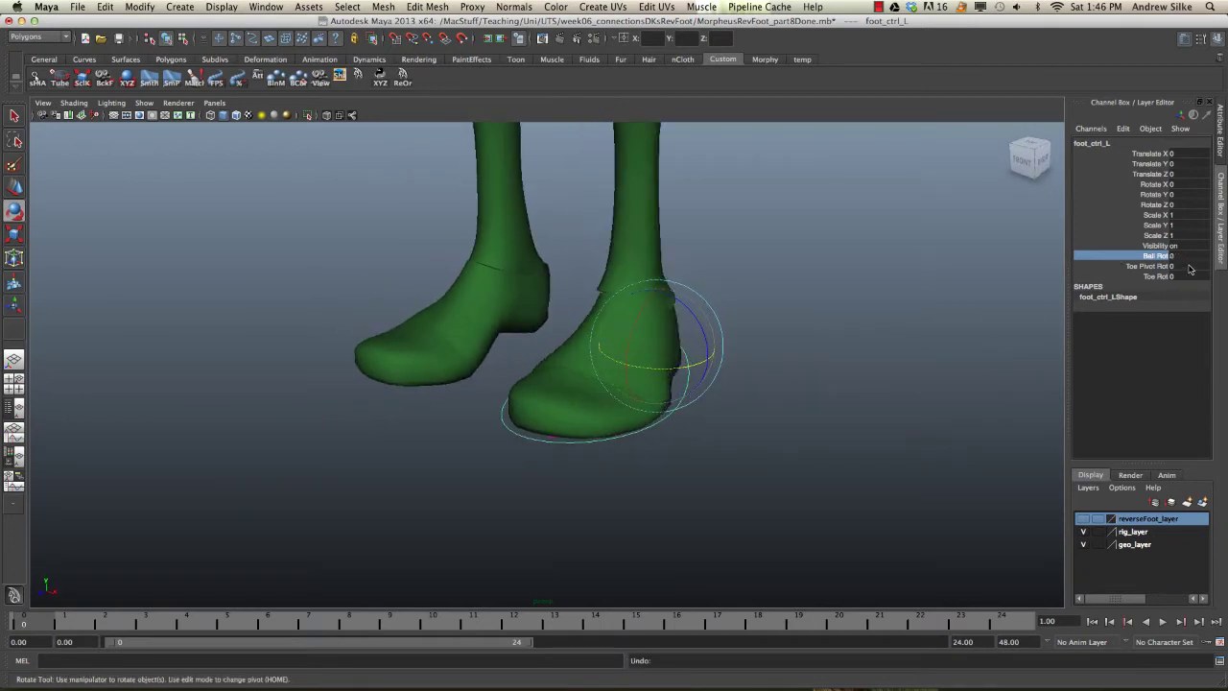
key("4")
mouse_move(701, 332)
left_mouse_down("alt")
mouse_move(652, 376)
mouse_move(809, 413)
left_mouse_up("alt")
key("q")
In wireframe, hide rig_layer and show reverseFoot_layer, keeping geo_layer visible.
key("5")
key("4")
left_click(1083, 532)
left_click(1083, 518)
left_click(1083, 544)
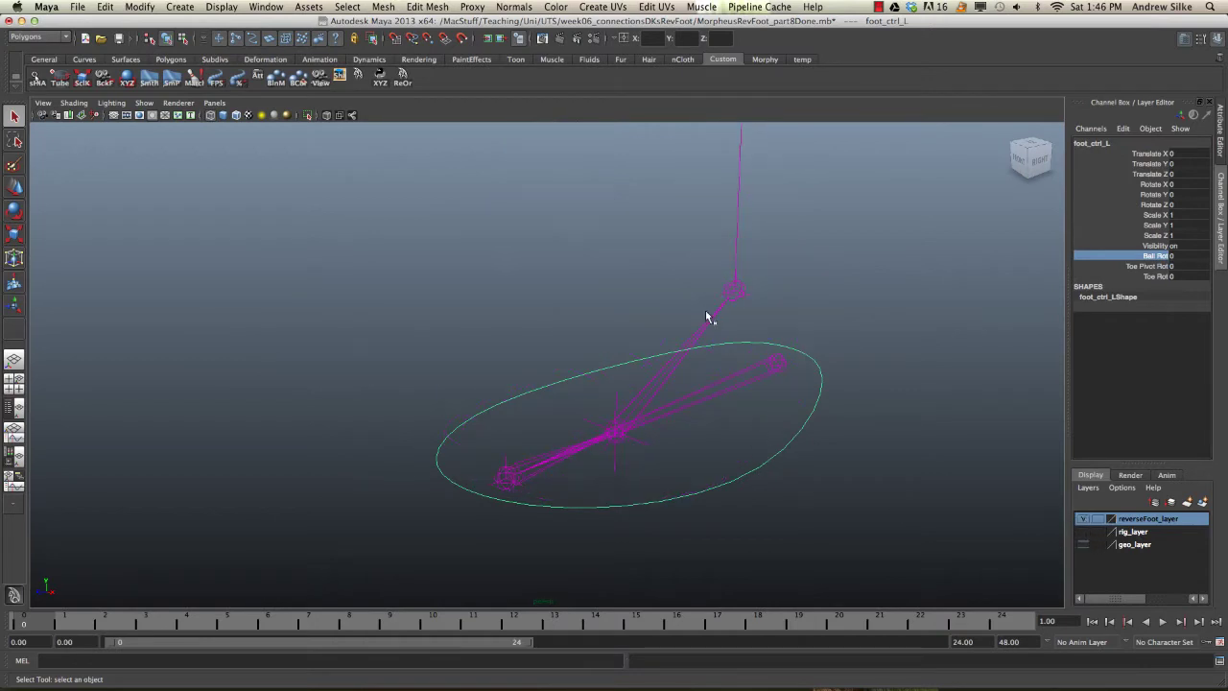
left_click(1082, 544)
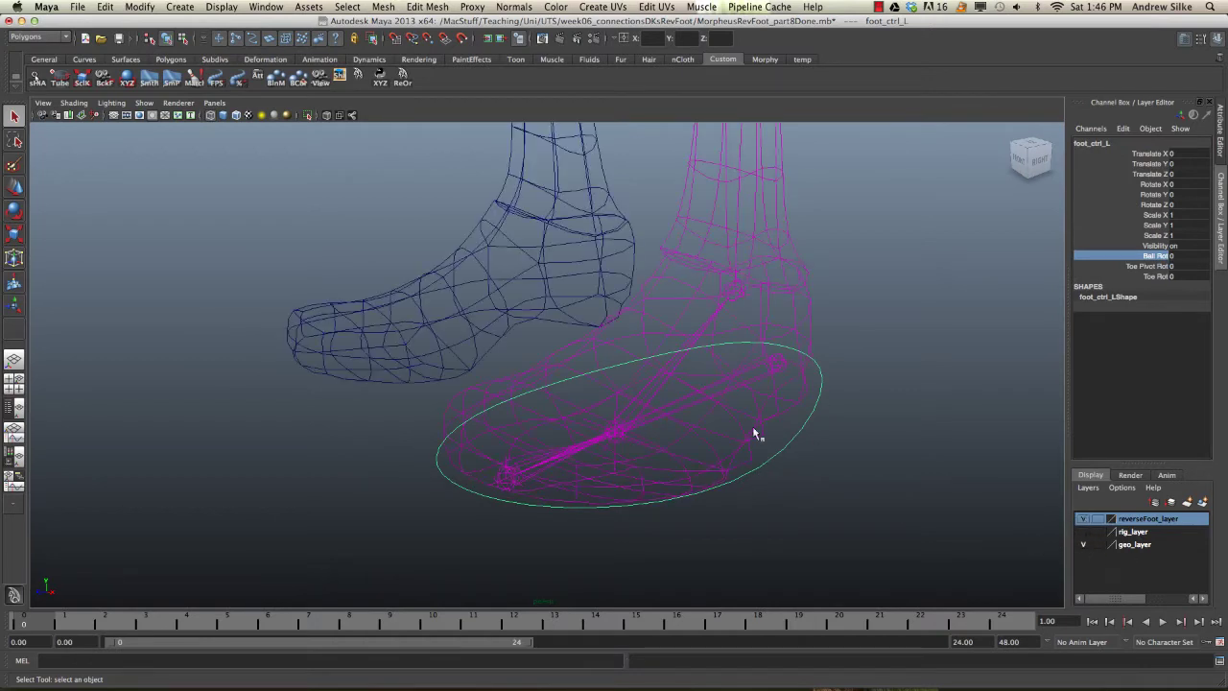
Select ball_RF_L and test rotating it about X and Z, undoing each.
left_click(682, 352)
key("5")
key("4")
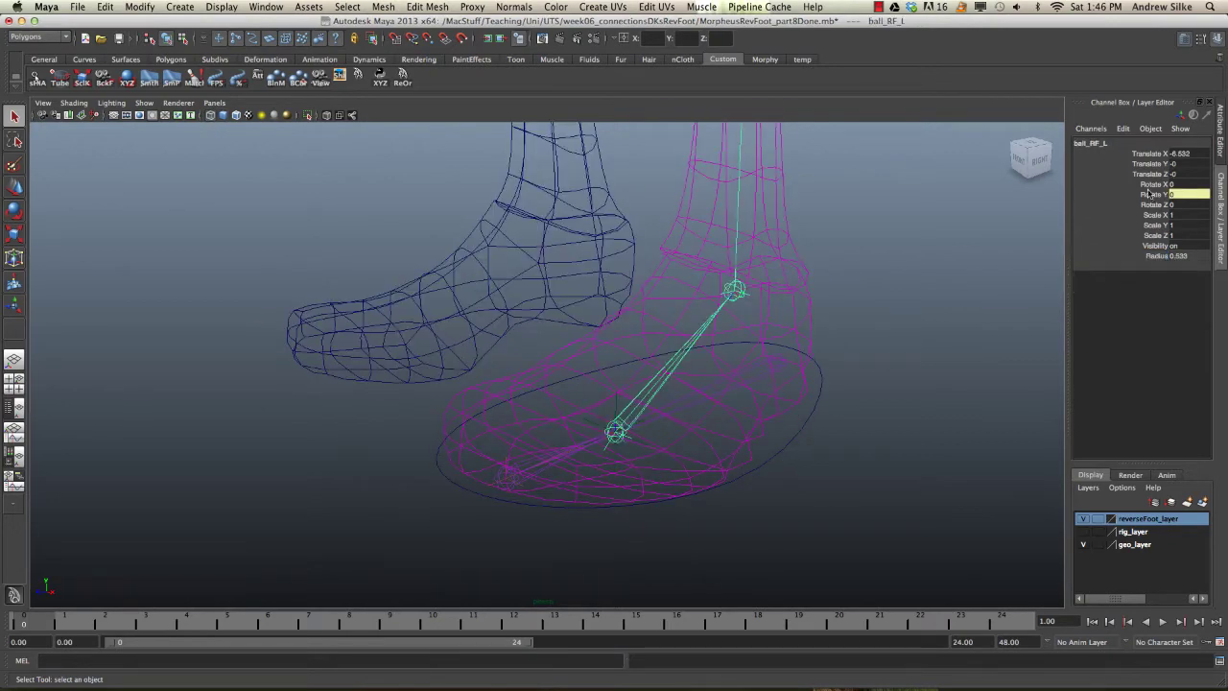
left_click(1161, 184)
key("e")
key("5")
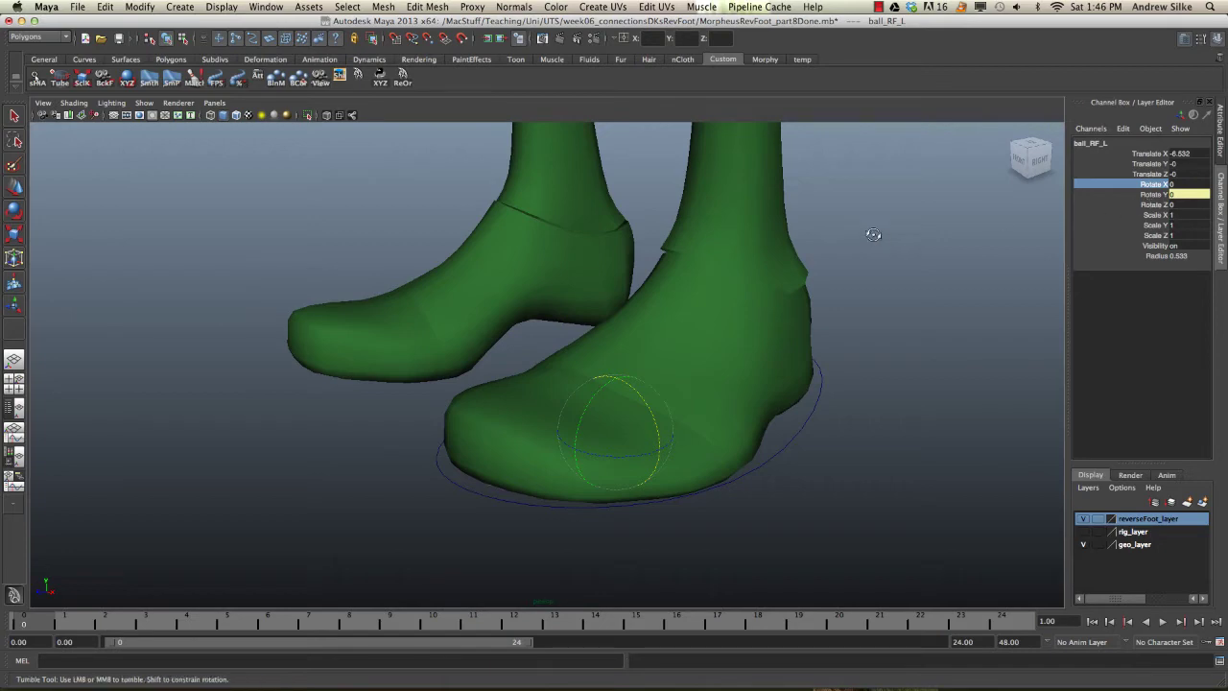
left_click_drag(867, 236, 875, 236, "alt")
key("4")
middle_click_drag(875, 236, 852, 306)
key("z")
left_click(1157, 205)
key("z")
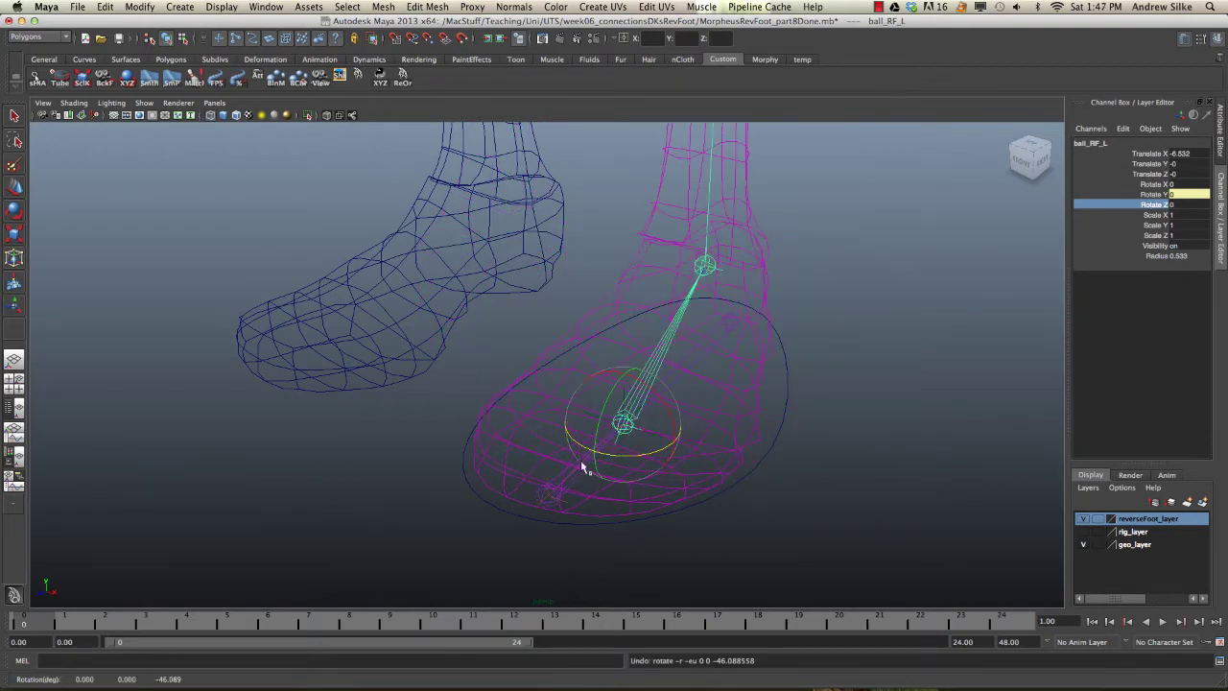
key("q")
Select toe_RF_L and test a Rotate X on it, then undo.
left_click(556, 472)
left_click(556, 472)
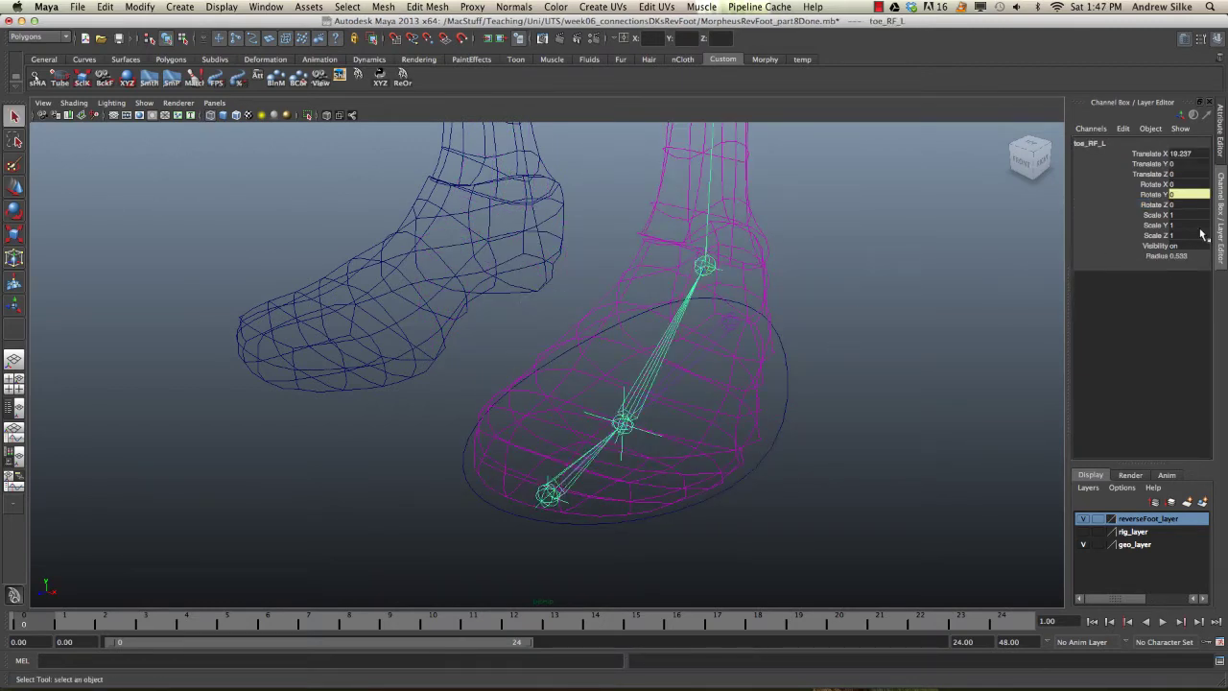
left_click(1157, 183)
key("e")
middle_click_drag(811, 269, 785, 262)
key("z")
Select toe_locator and test rotating it about Z and X (-21.4), undoing both.
key("z")
key("q")
left_click(652, 436)
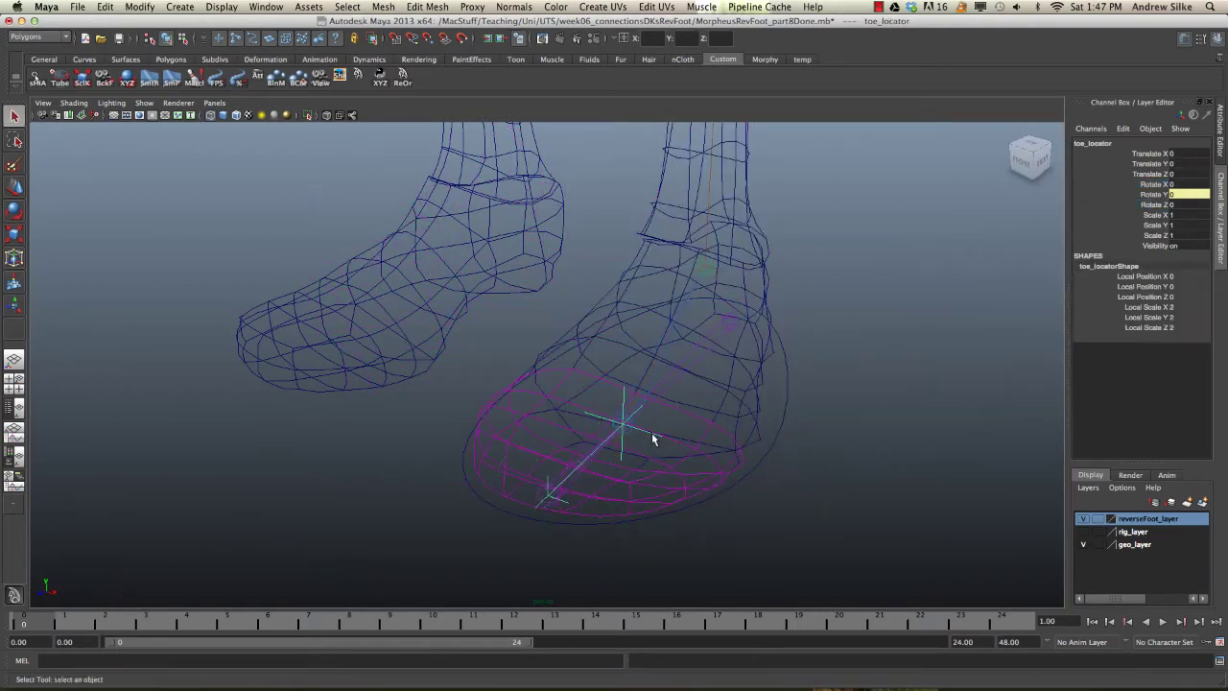
left_click(1156, 205)
key("e")
middle_click_drag(869, 246, 636, 266)
key("z")
left_click(1151, 184)
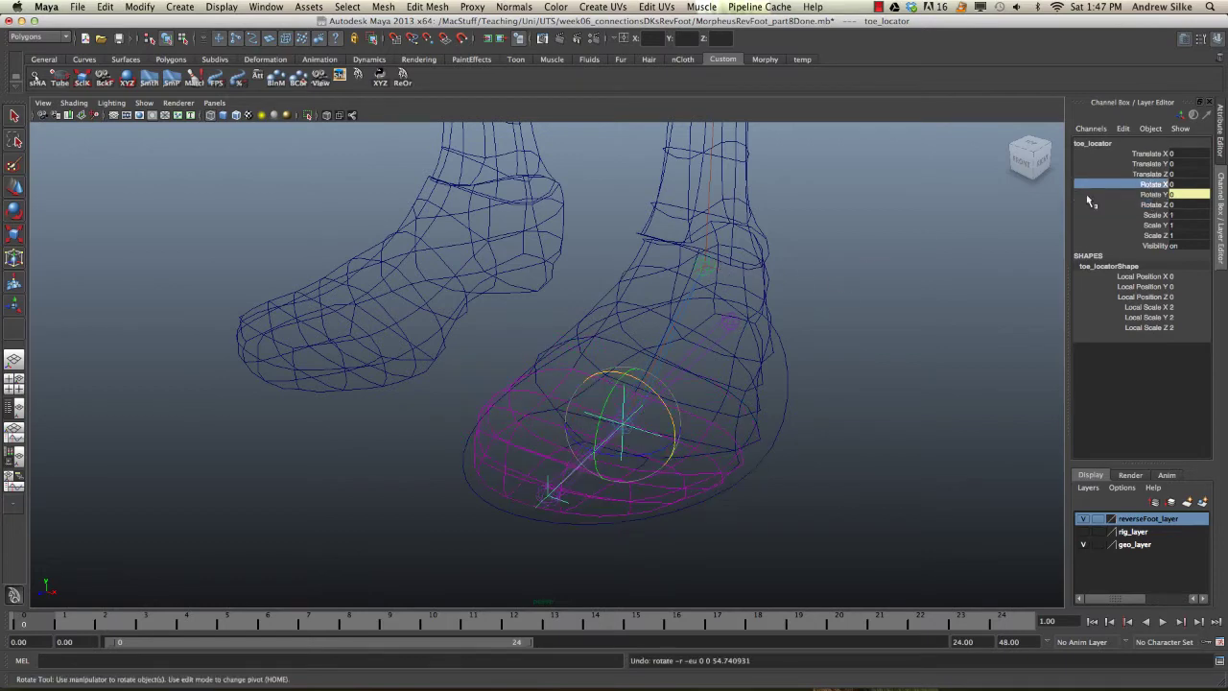
mouse_move(990, 206)
middle_mouse_down()
mouse_move(876, 233)
mouse_move(729, 230)
mouse_move(850, 248)
mouse_move(740, 233)
middle_mouse_up()
key("z")
key("5")
mouse_move(786, 236)
left_mouse_down("alt")
mouse_move(904, 249)
mouse_move(767, 237)
mouse_move(746, 252)
left_mouse_up("alt")
Select foot_ctrl_L and highlight its Ball Rot, Toe Pivot Rot and Toe Rot channels.
key("4")
key("q")
left_click(690, 404)
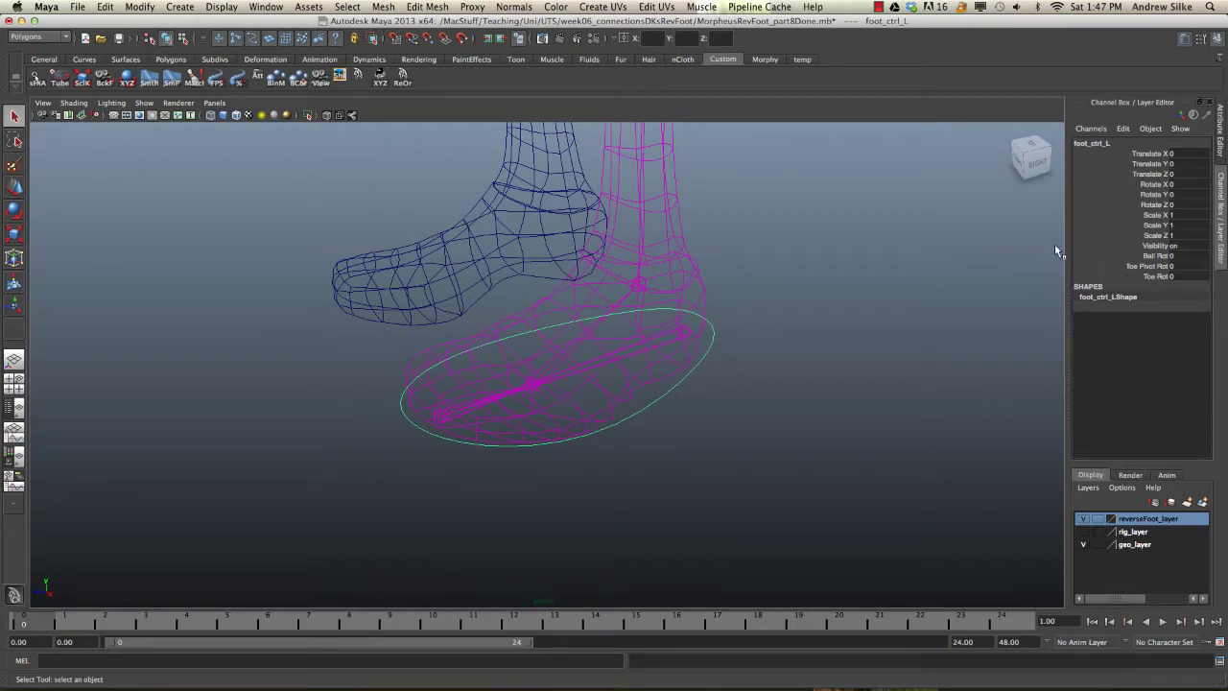
left_click_drag(1170, 256, 1162, 277)
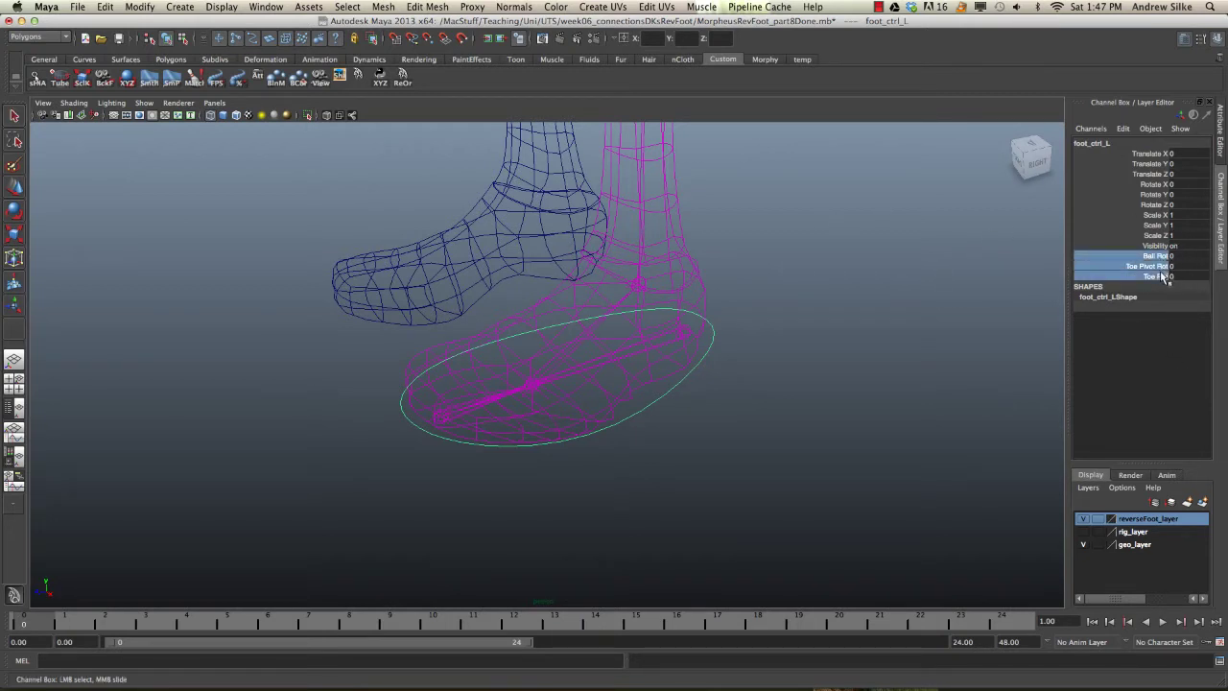
left_click_drag(735, 186, 871, 233, "alt")
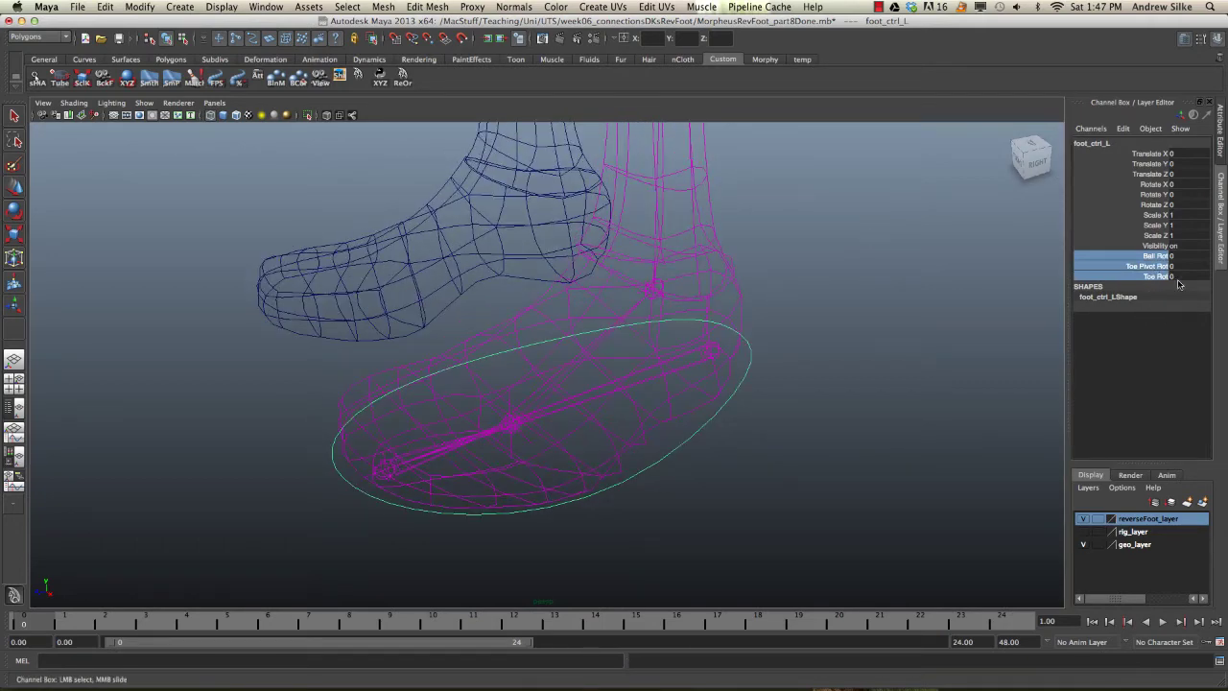
Open Modify > Add Attribute from the hotbox and ready the name field.
key("space")
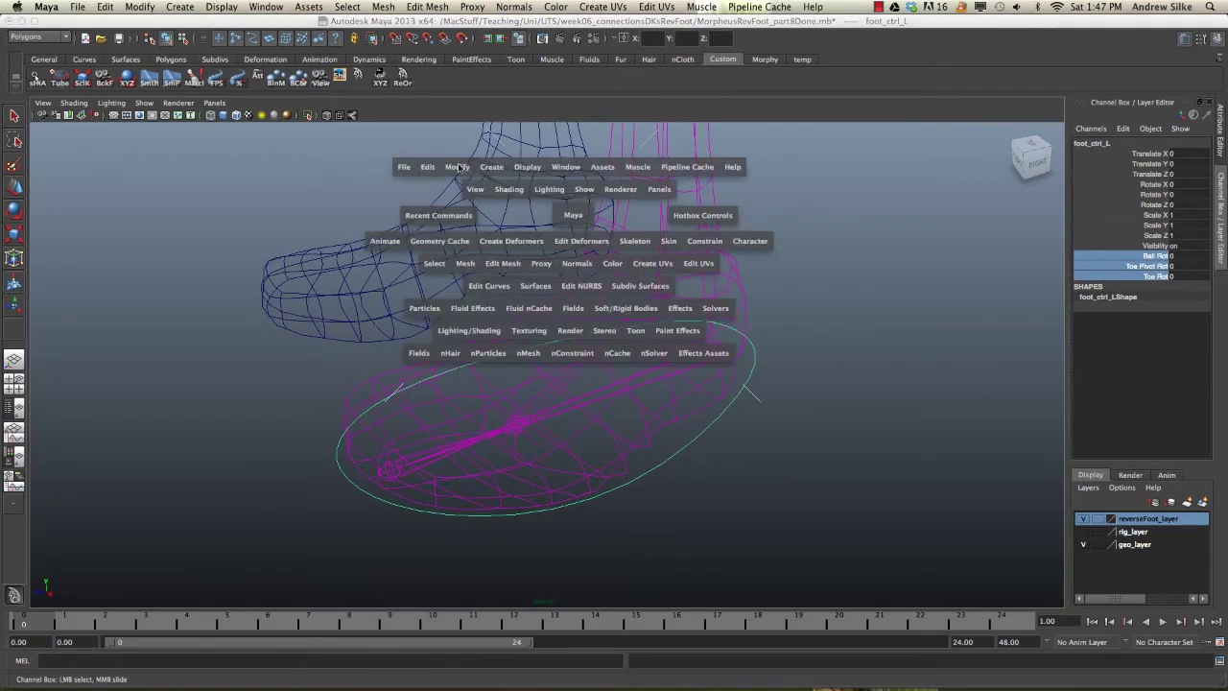
left_click(456, 167)
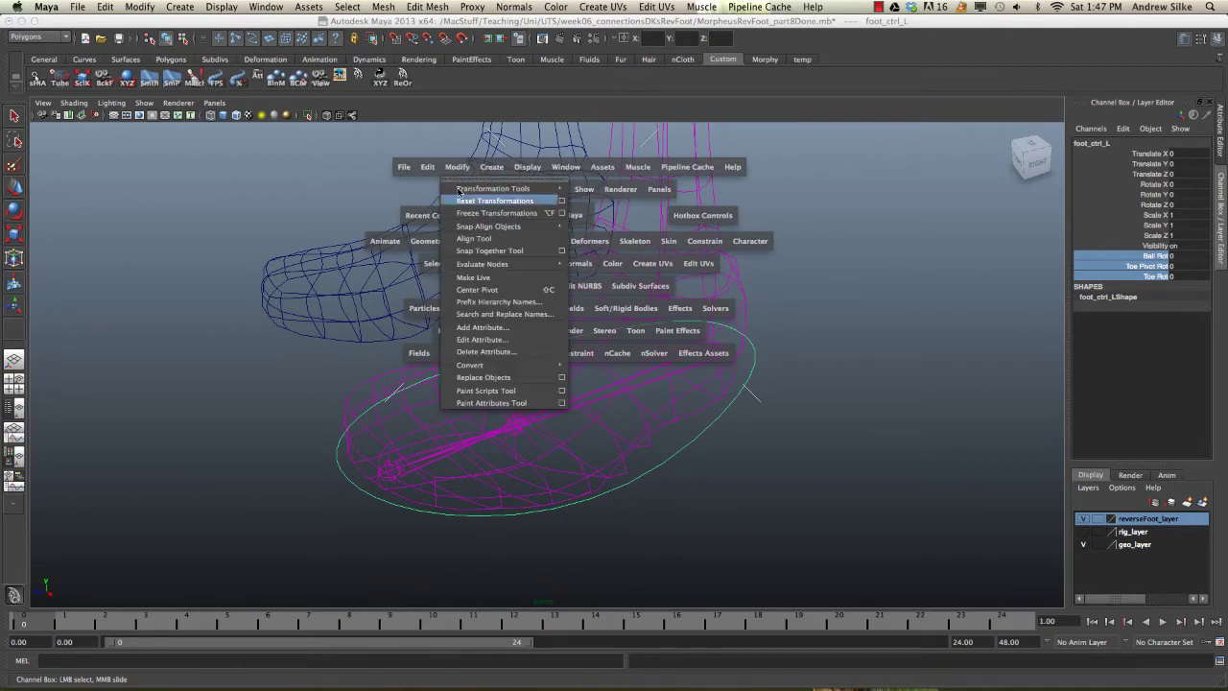
left_click(483, 328)
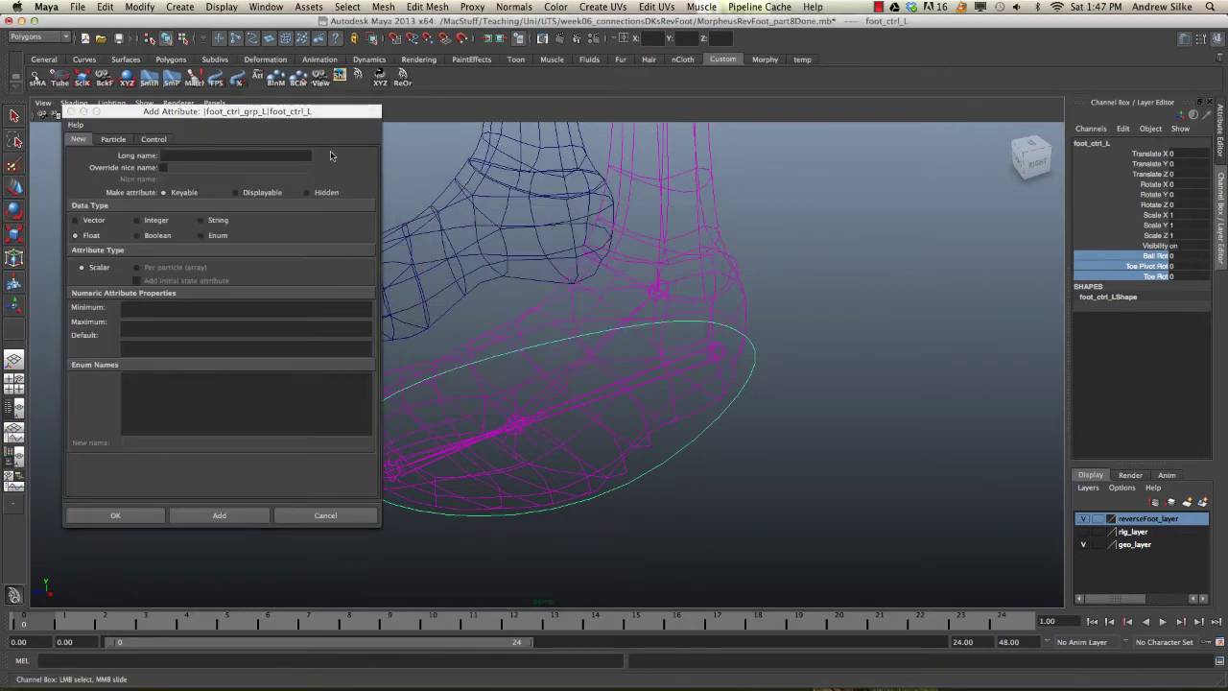
left_click_drag(321, 112, 387, 98)
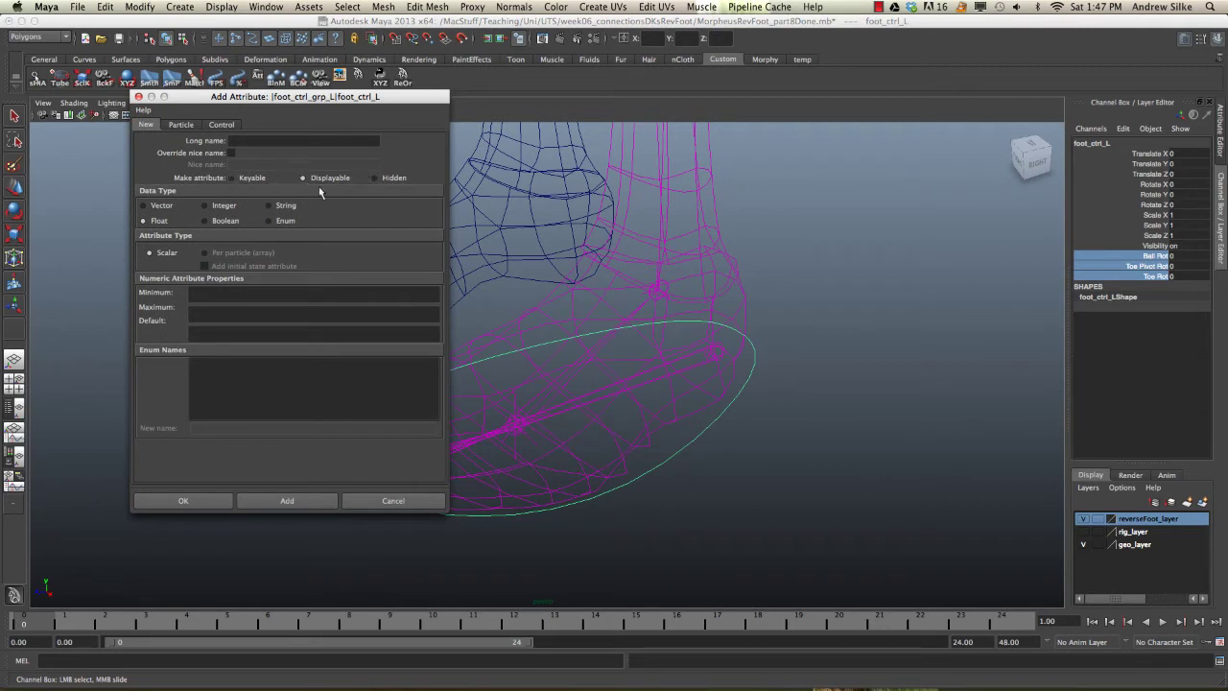
left_click(266, 141)
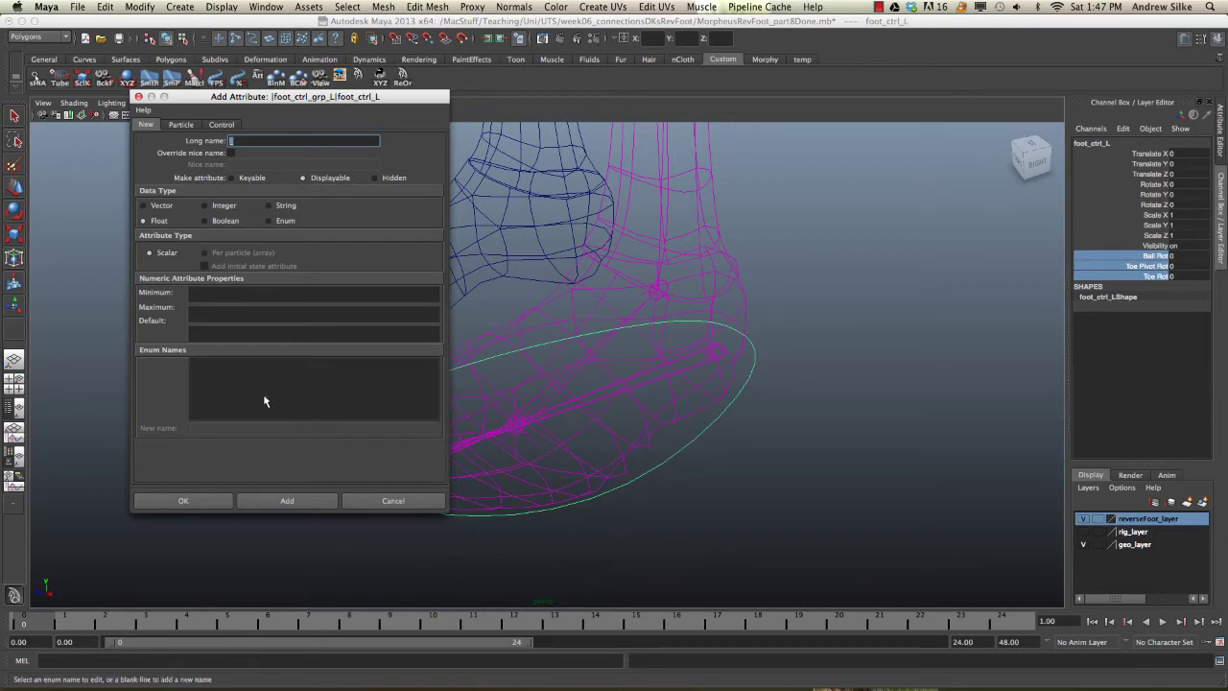
Add an Enum attribute OtherAxis, deleting the Blue entry and renaming Green to OtherAxis.
left_click(275, 219)
left_click(201, 363)
left_click(201, 370)
double_click(217, 429)
key("BackSpace")
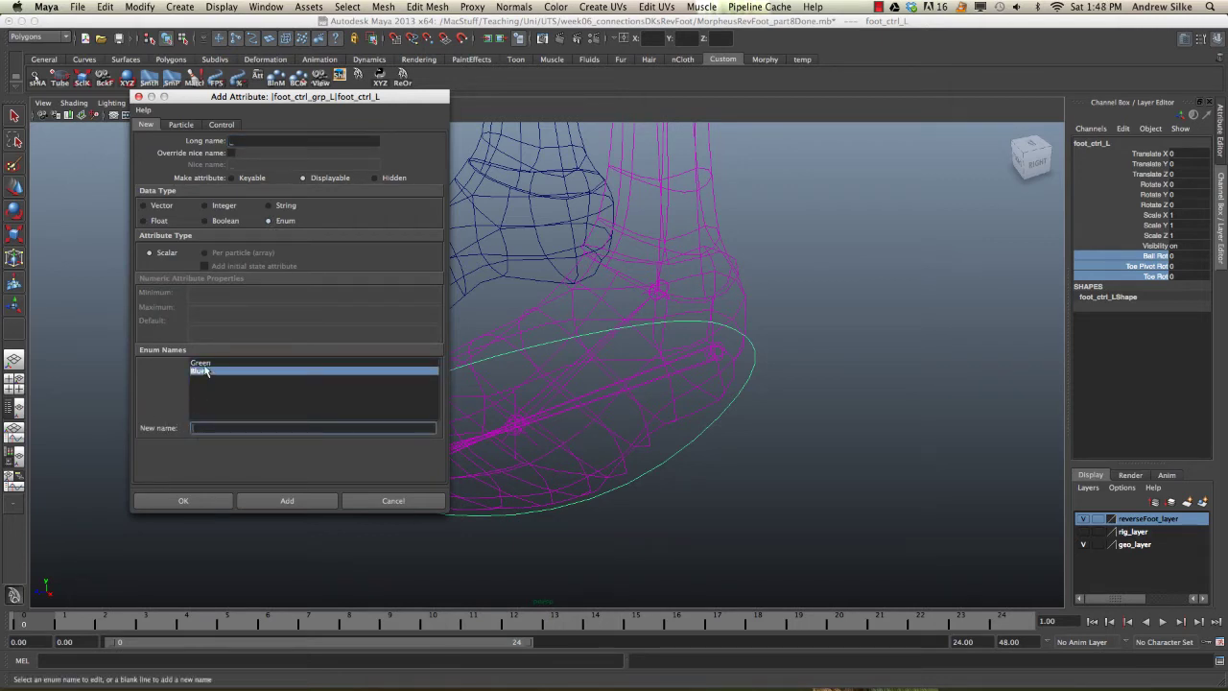
left_click(199, 364)
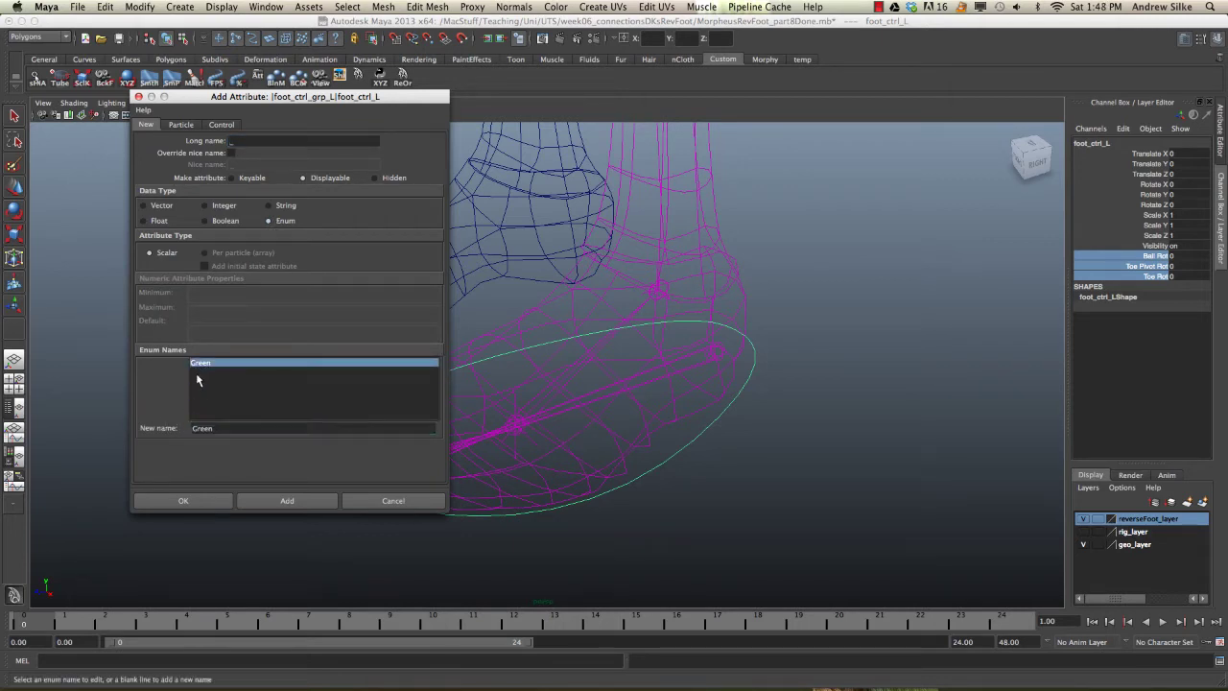
double_click(235, 428)
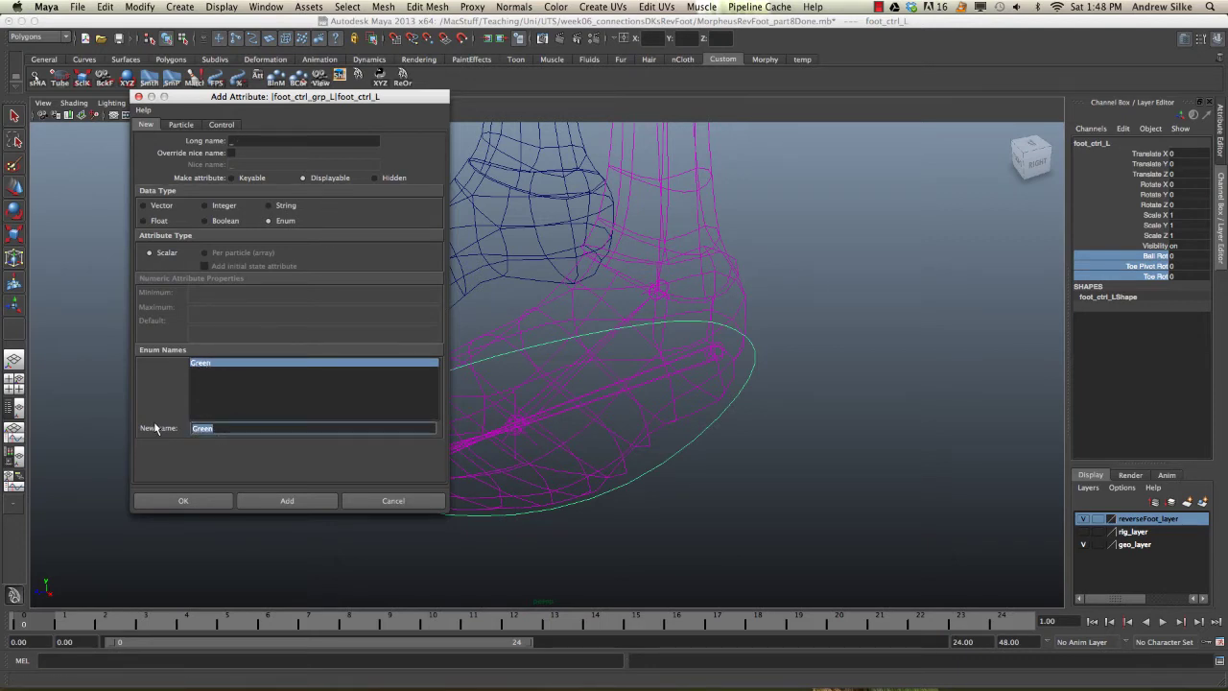
type("OtherAxis")
left_click(308, 502)
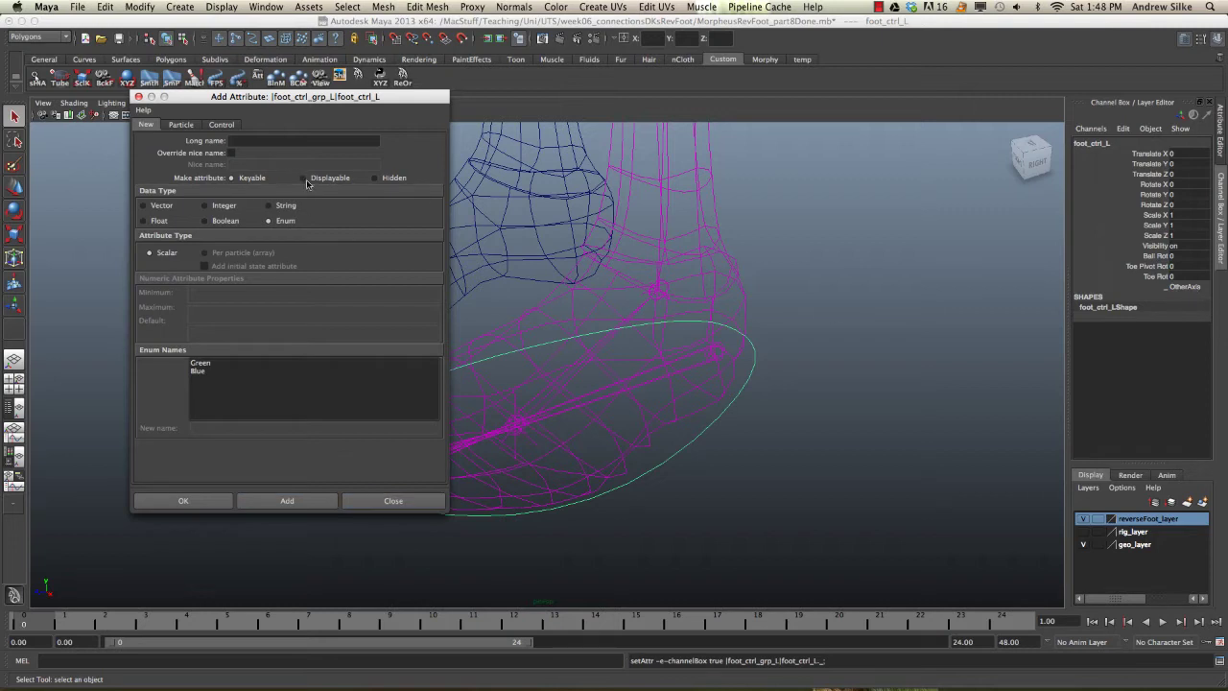
left_click(1186, 288)
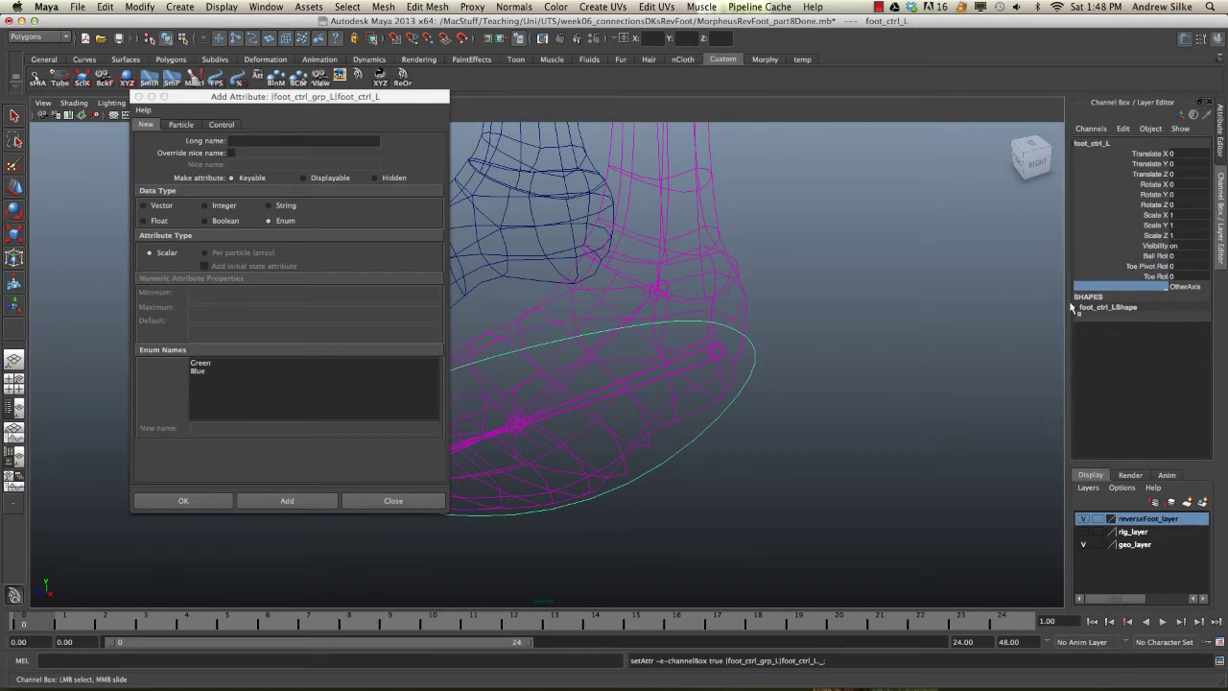
Set the Add Attribute dialog to create a Float attribute.
left_click(281, 141)
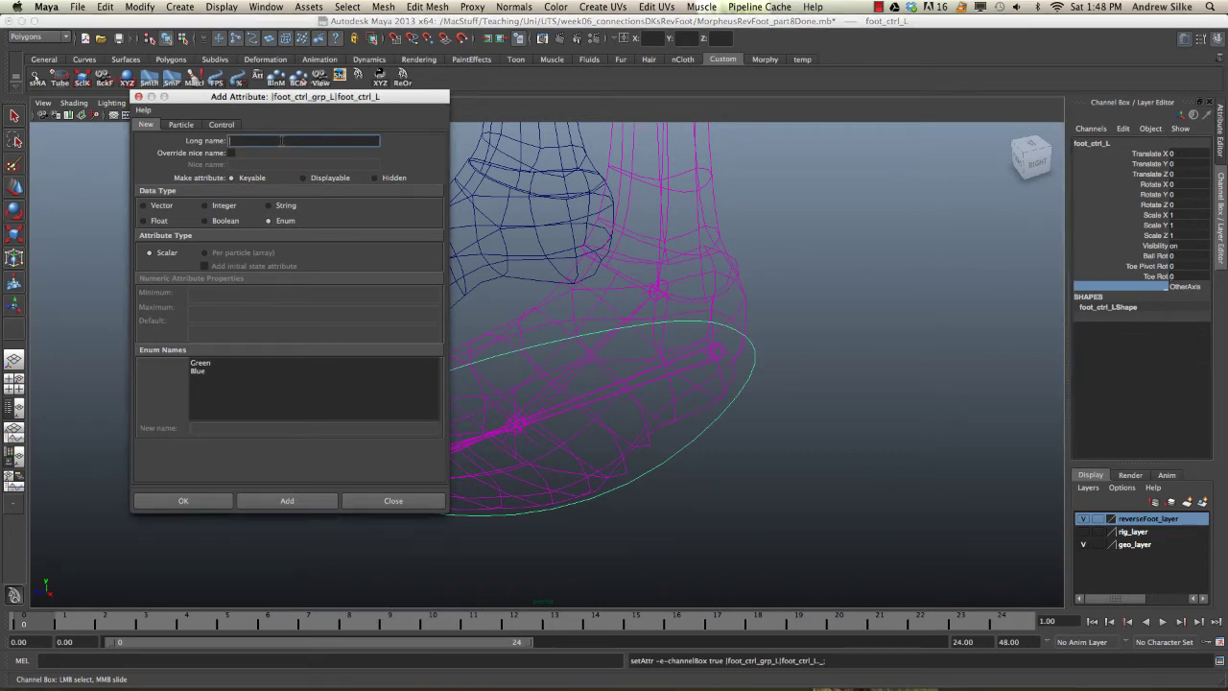
left_click_drag(297, 105, 288, 106)
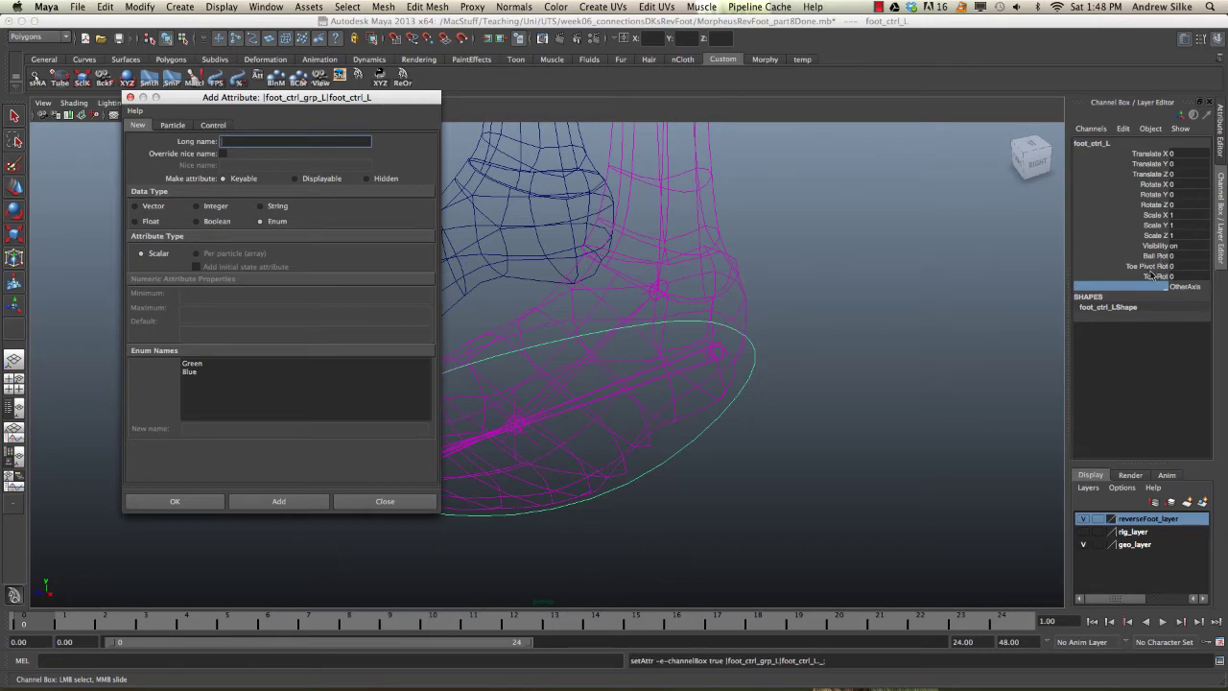
left_click_drag(739, 348, 803, 349, "alt")
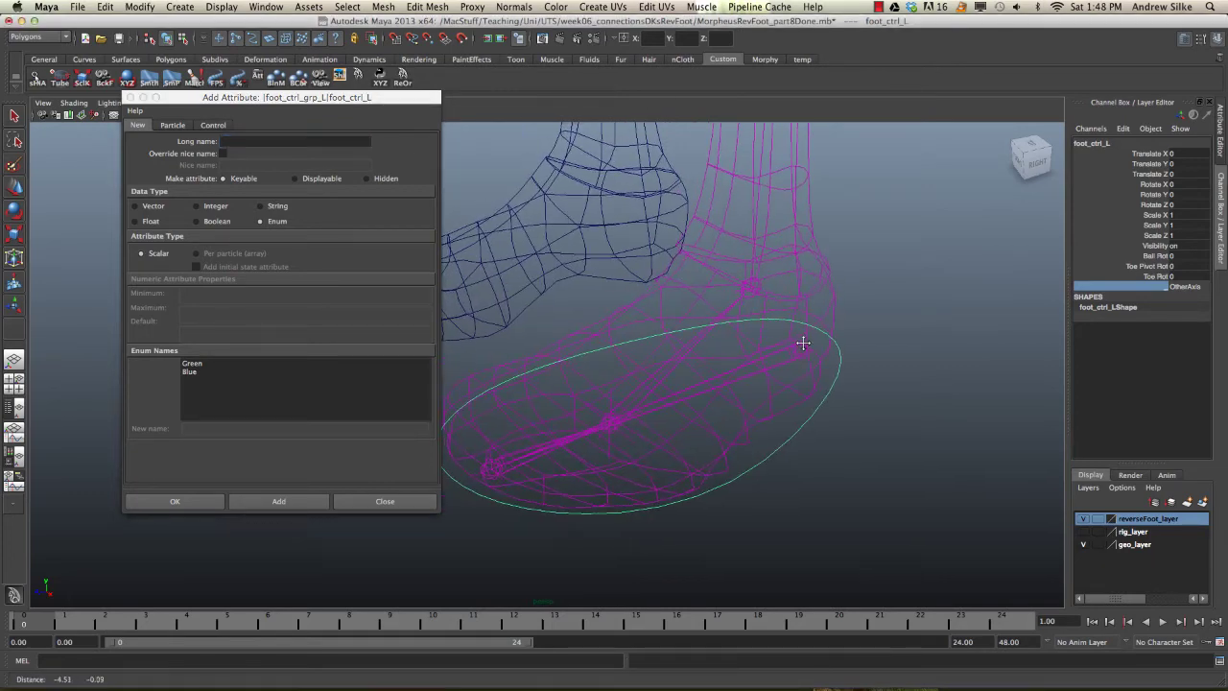
left_click_drag(707, 392, 639, 358, "alt")
left_click(276, 141)
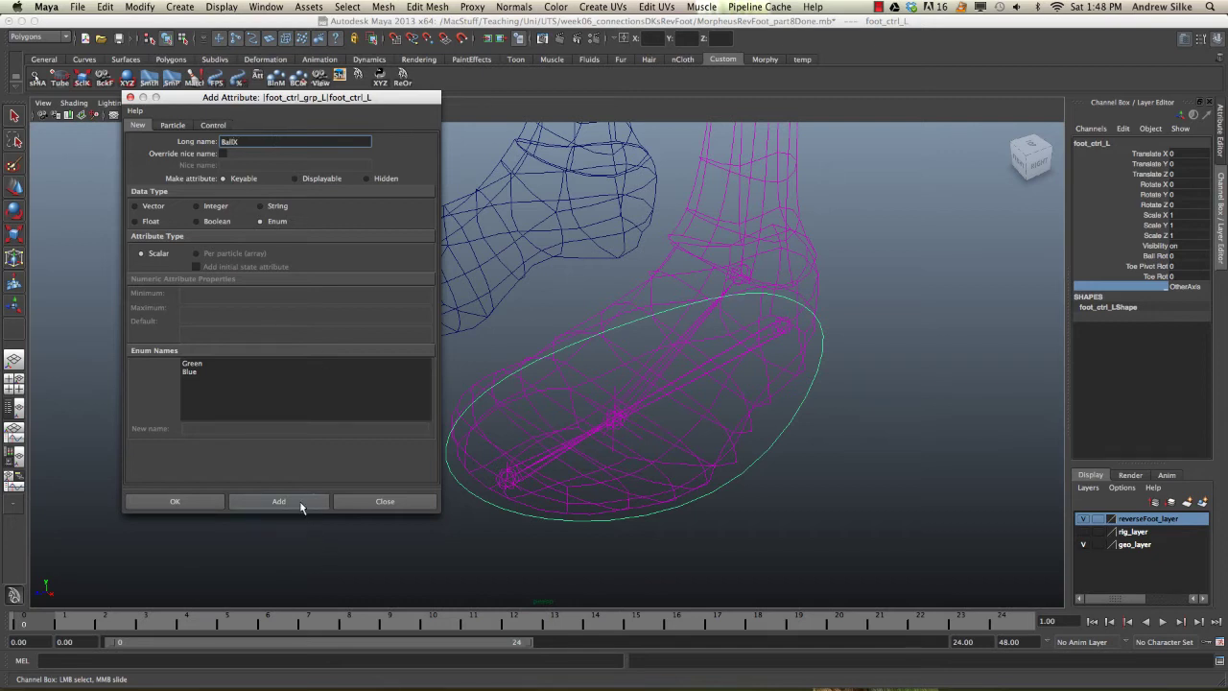
left_click(142, 226)
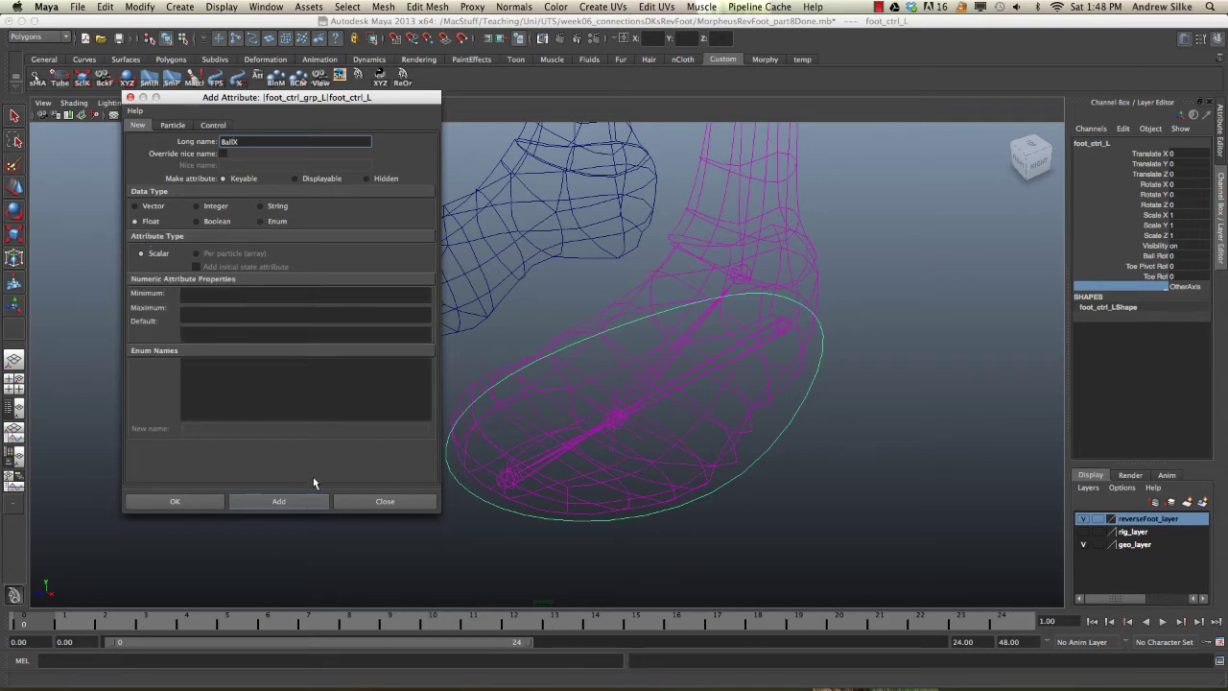
Add float attributes BallX, BallZ, ToePivotX, ToePivotZ, ToeX and ToeZ, then close the dialog.
left_click(306, 500)
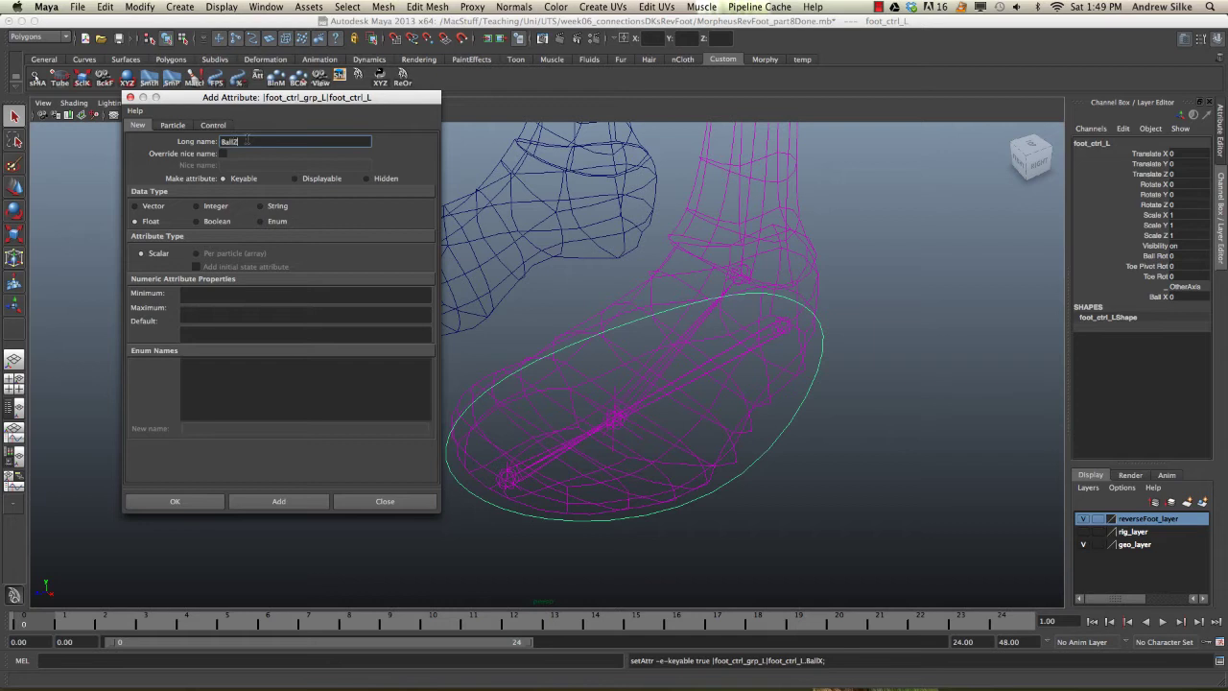
left_click(301, 501)
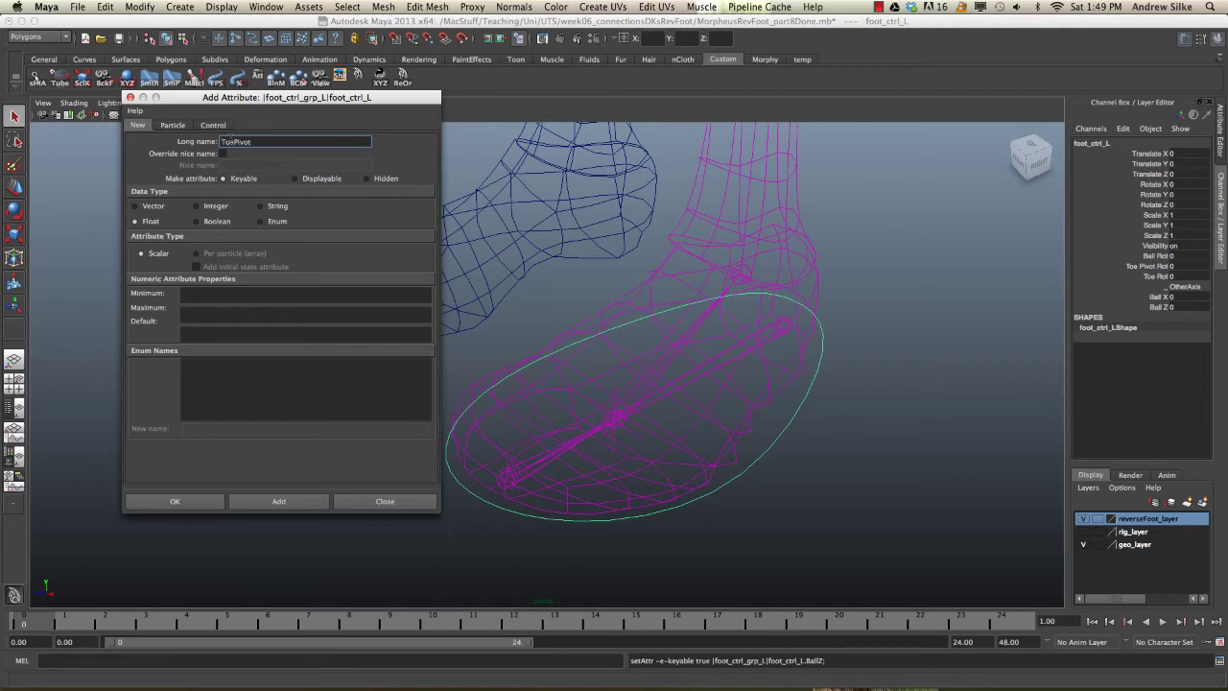
left_click(278, 500)
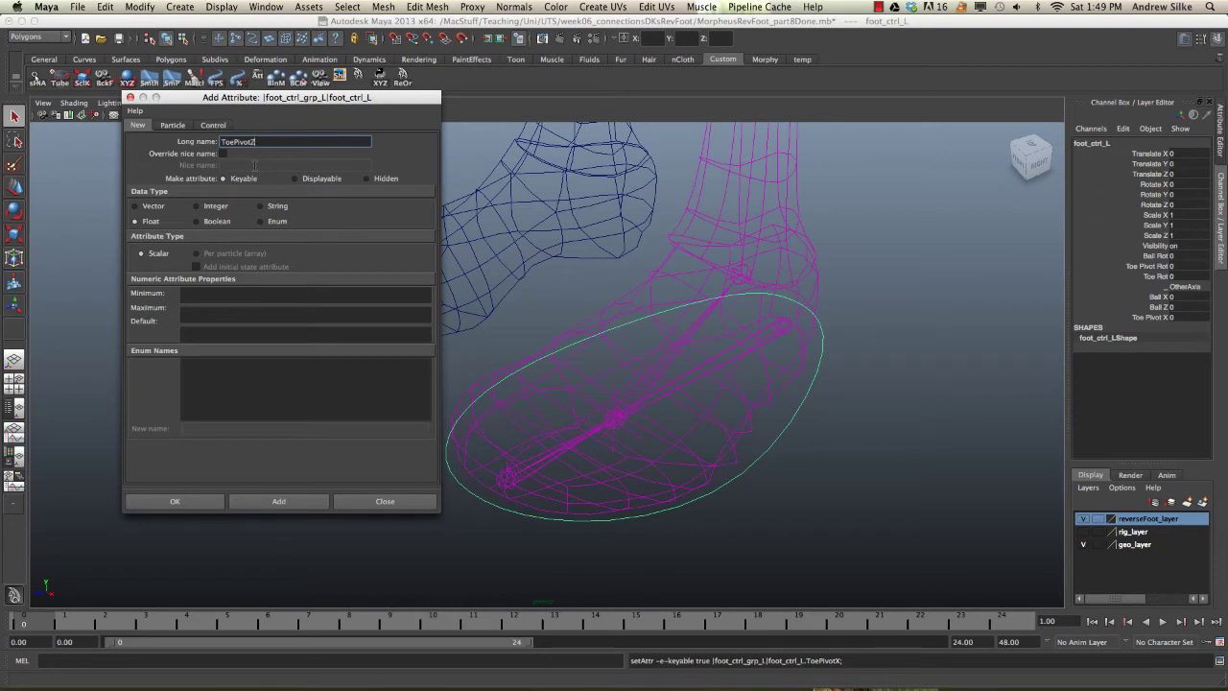
left_click(305, 501)
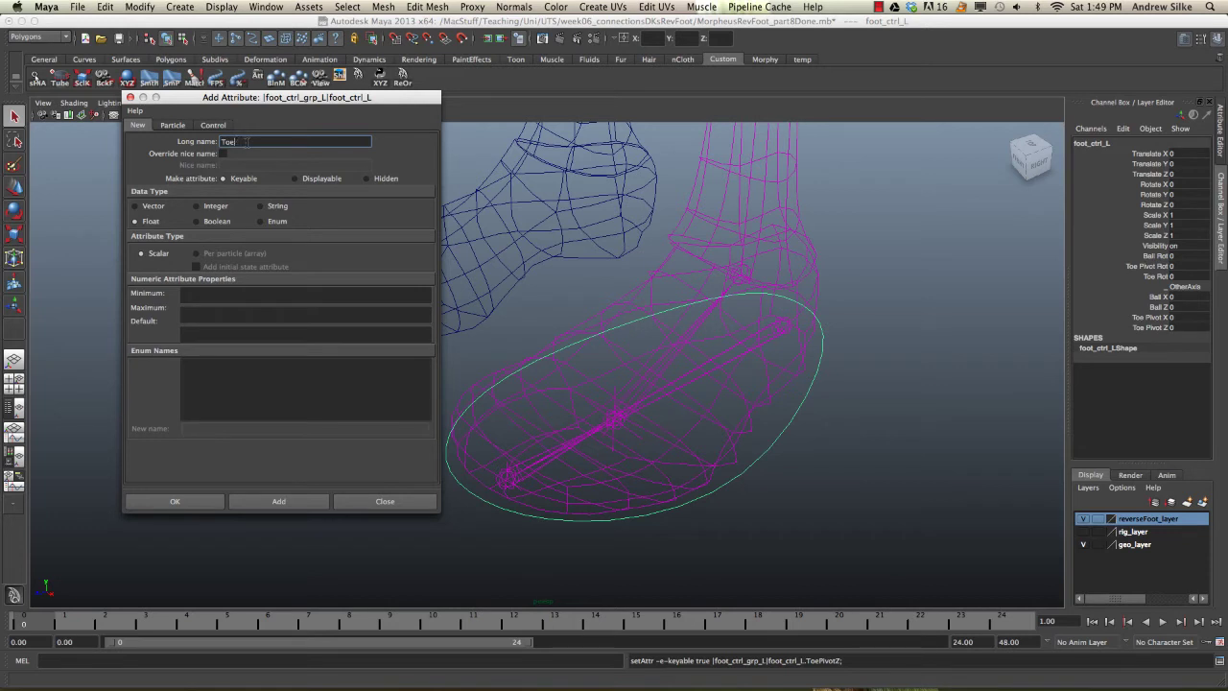
left_click(276, 501)
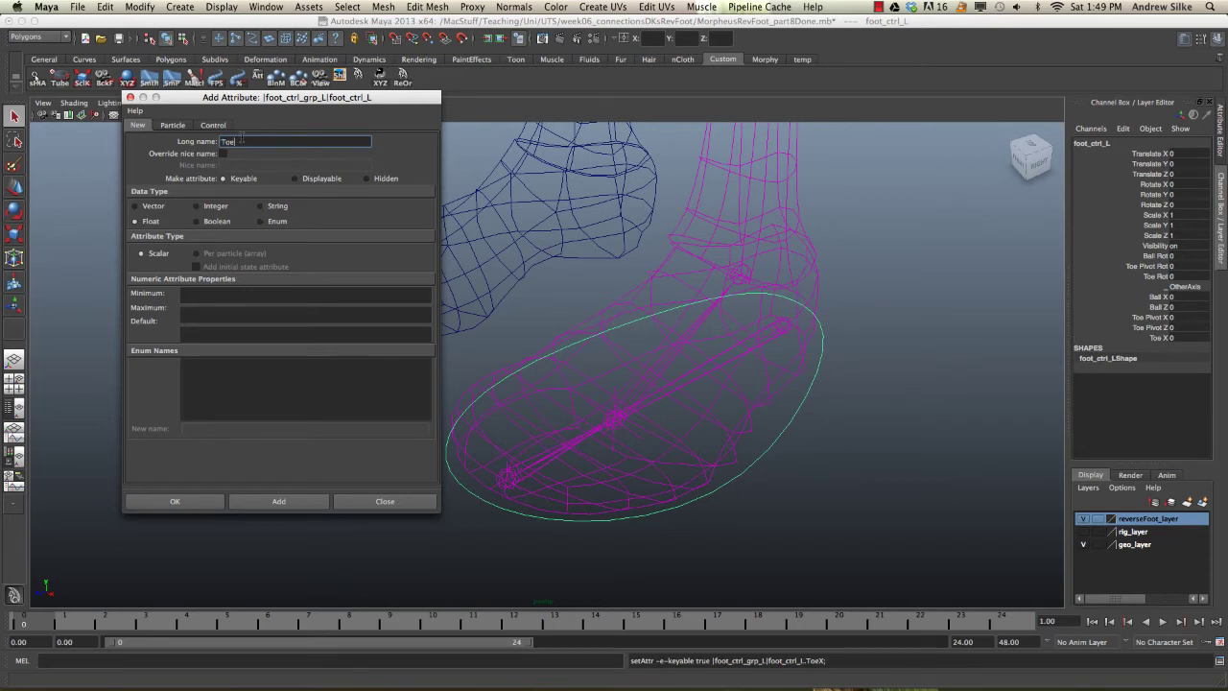
left_click(279, 501)
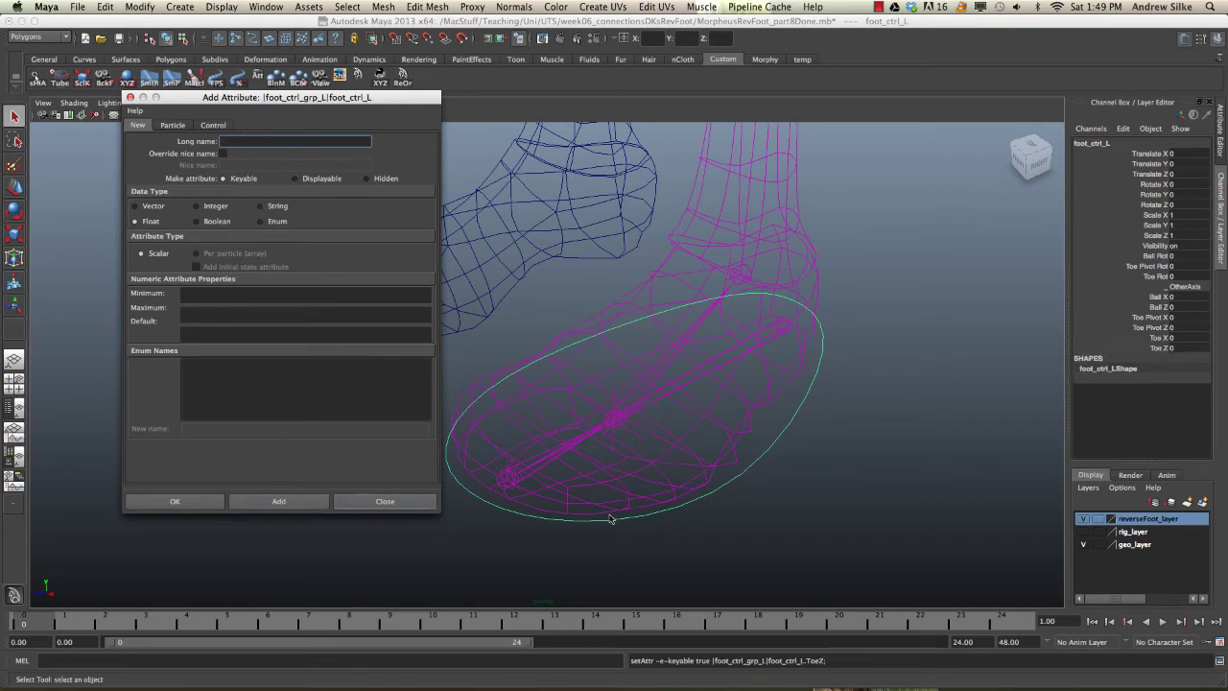
left_click_drag(1155, 298, 1161, 348)
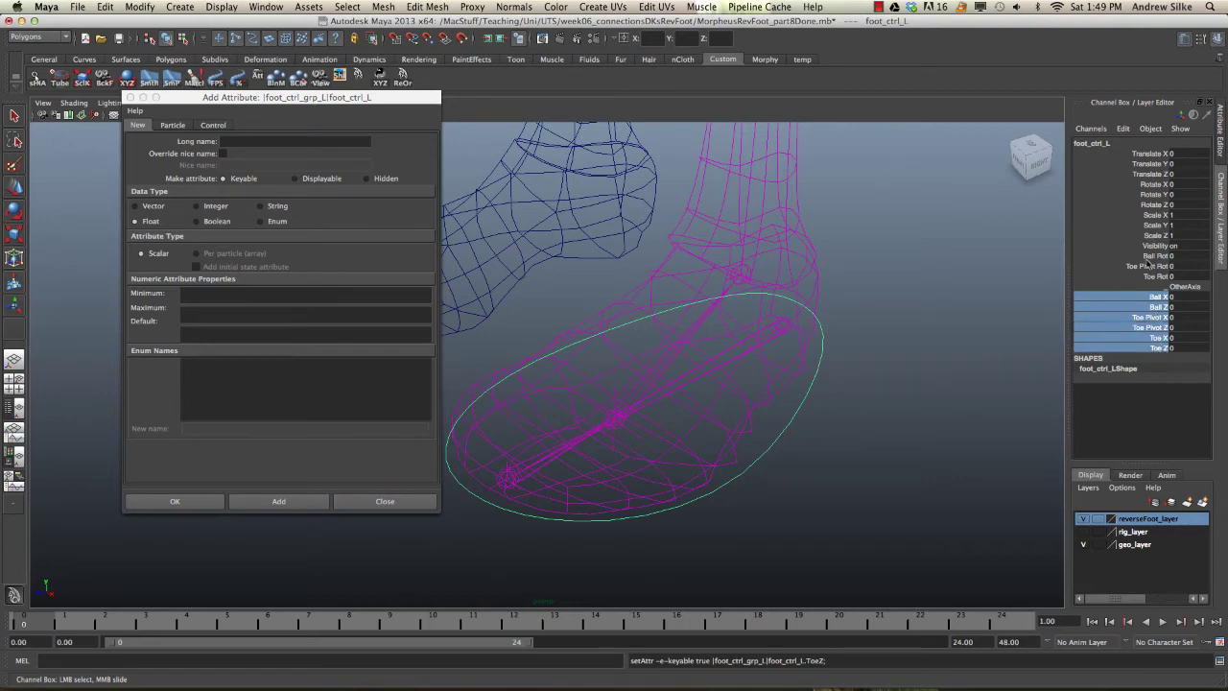
left_click_drag(842, 343, 839, 345, "alt")
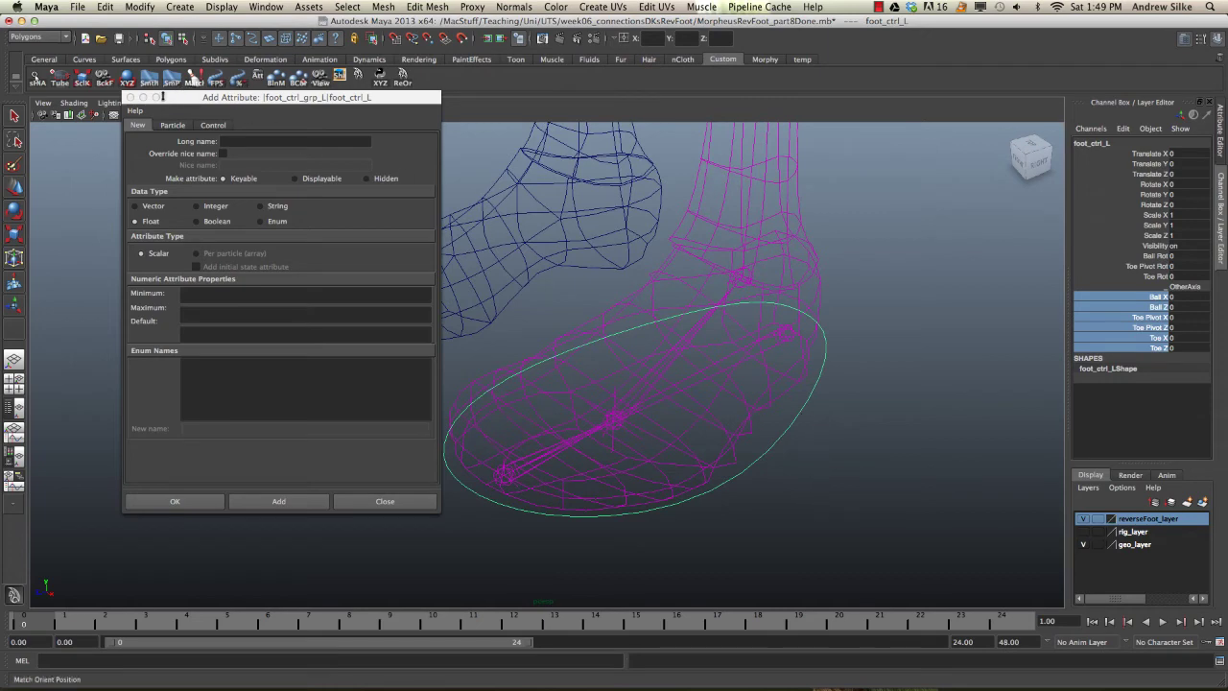
left_click(131, 97)
Open the Connection Editor and pick foot_ctrl_L's BallX as the source attribute.
left_click_drag(836, 307, 863, 309, "alt")
key("space")
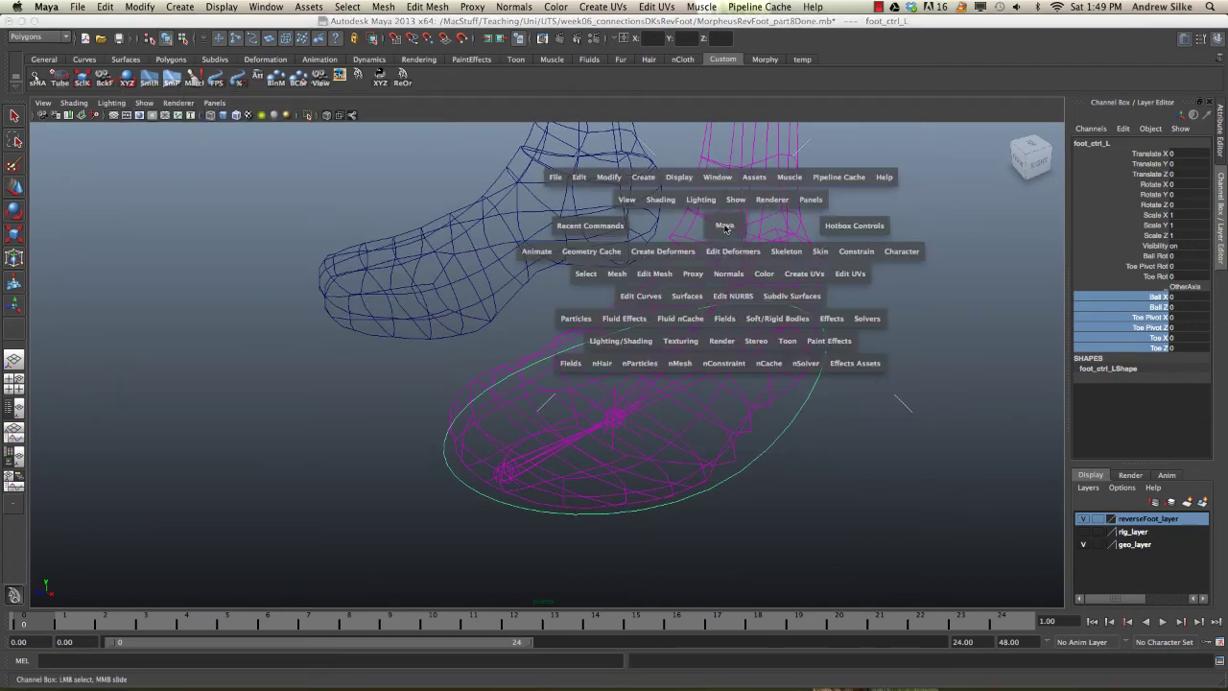
left_click(717, 176)
mouse_move(736, 200)
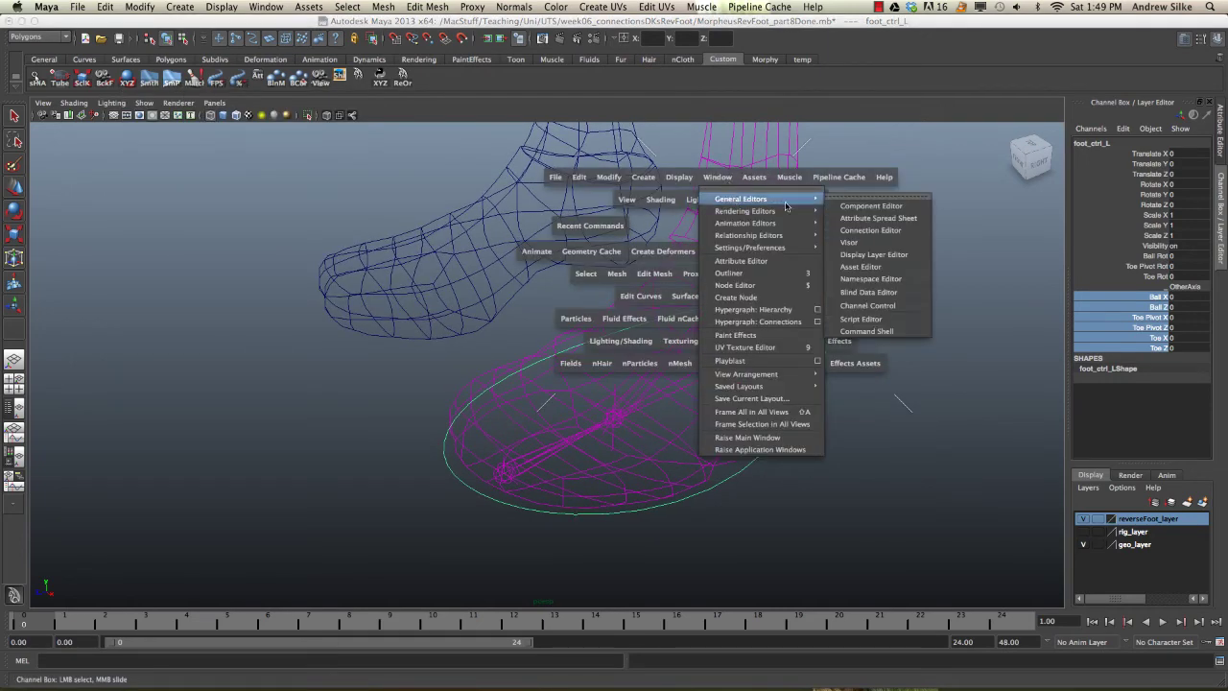
left_click(870, 231)
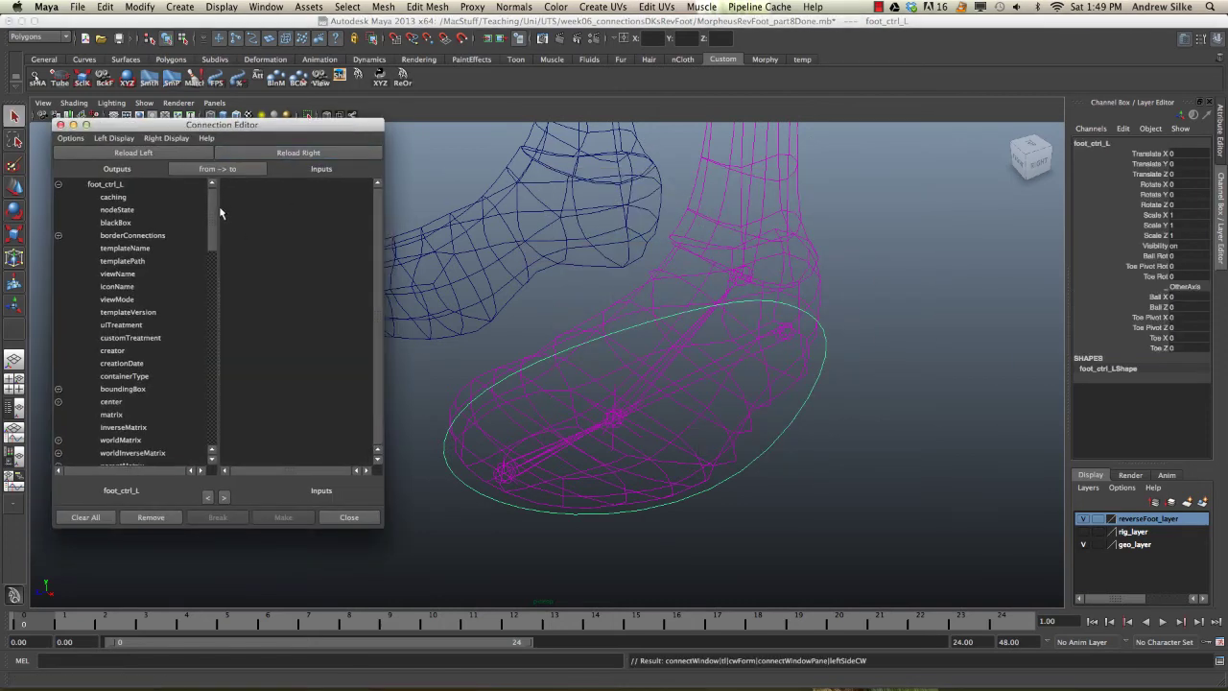
left_click_drag(213, 205, 215, 397)
left_click(109, 389)
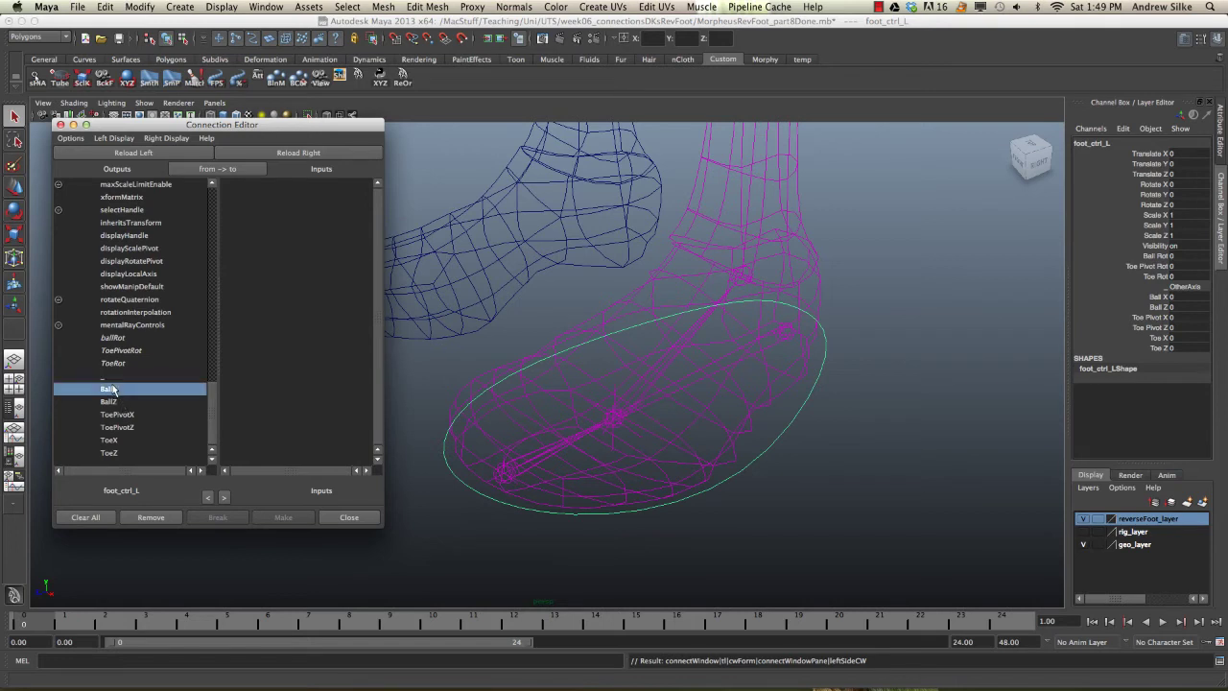
Load ball_RF_L as the target and connect BallX to rotateX and BallZ to rotateZ.
left_click_drag(759, 441, 764, 446, "alt")
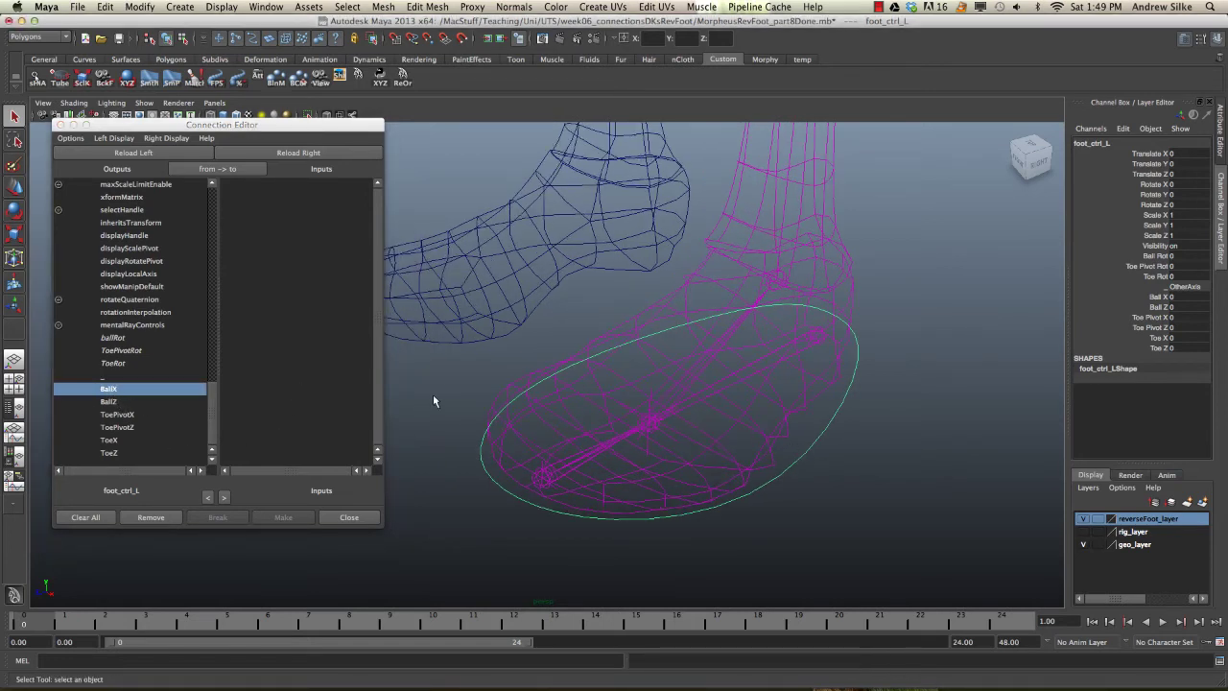
left_click(698, 367)
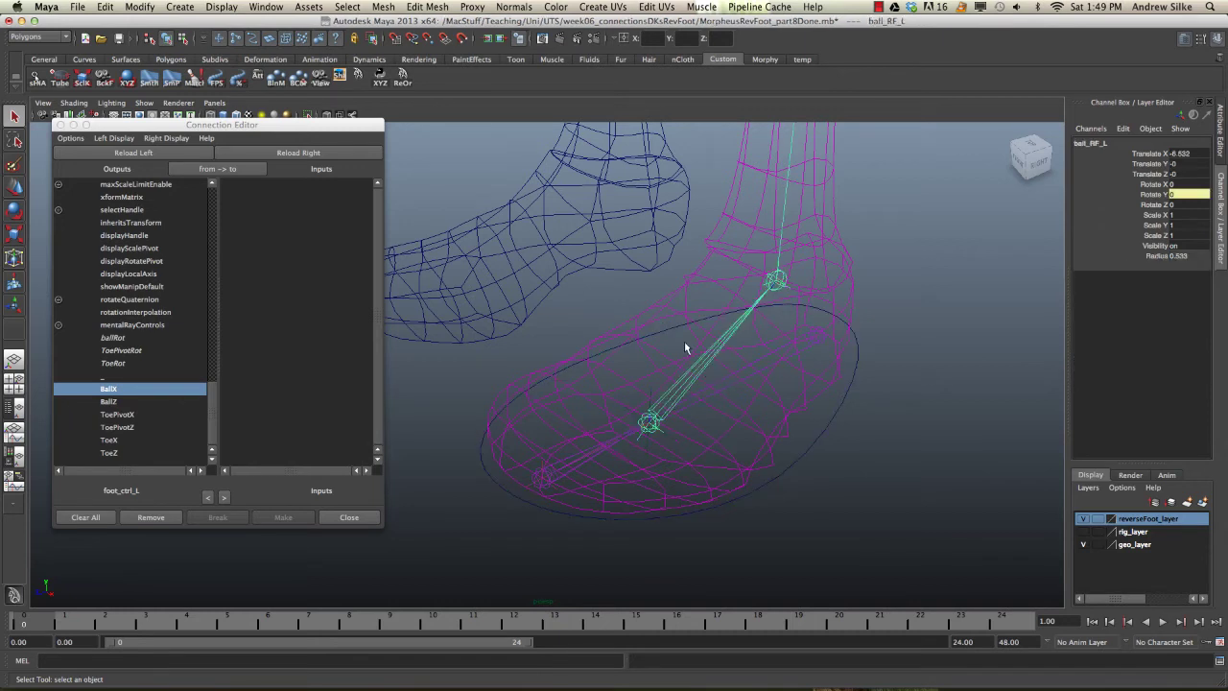
left_click(298, 152)
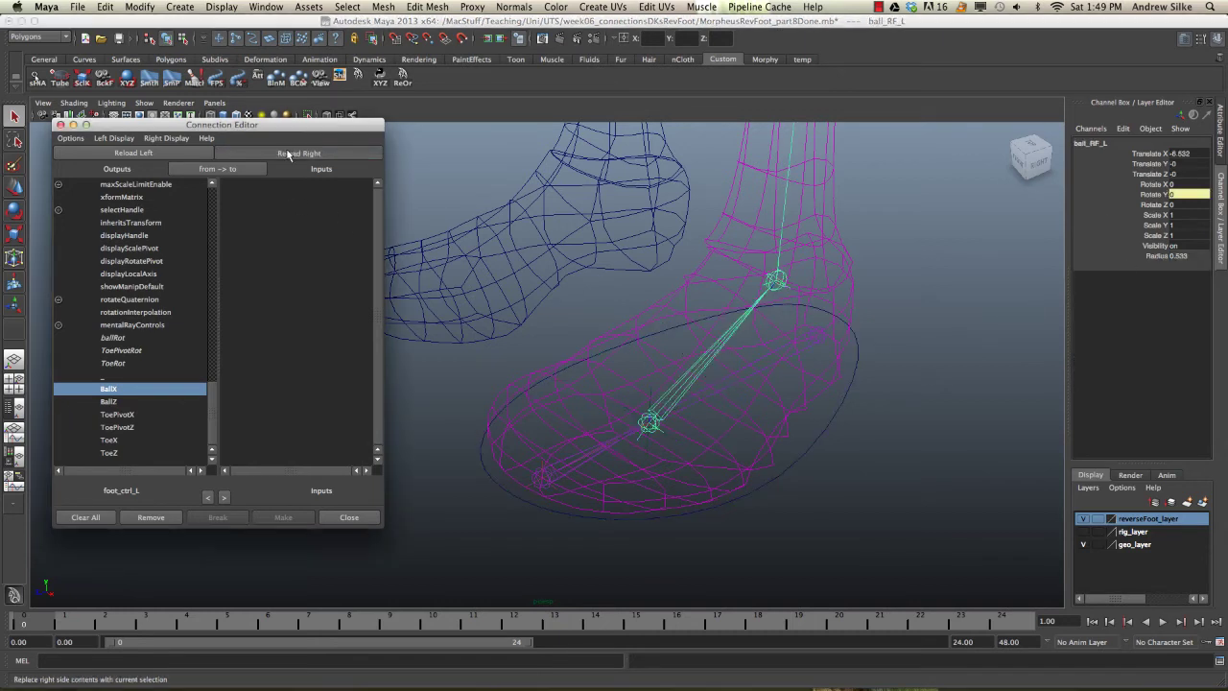
left_click_drag(377, 208, 386, 257)
scroll(326, 313, "down", 4)
left_click(224, 311)
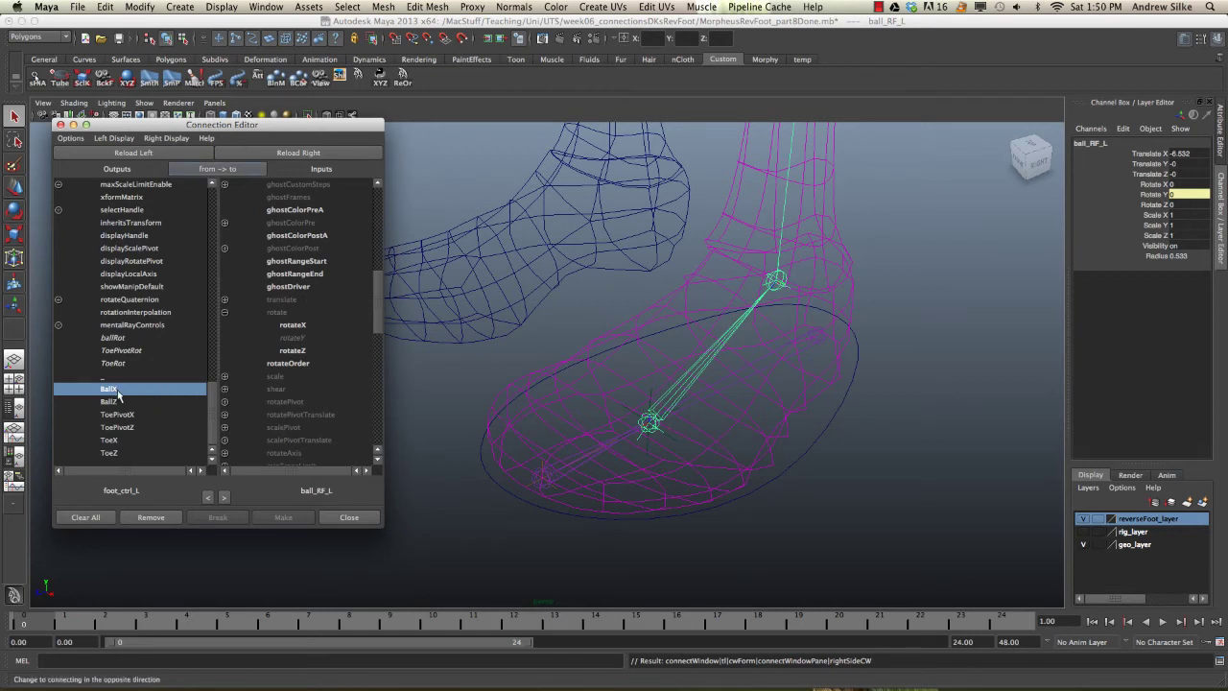
left_click(292, 325)
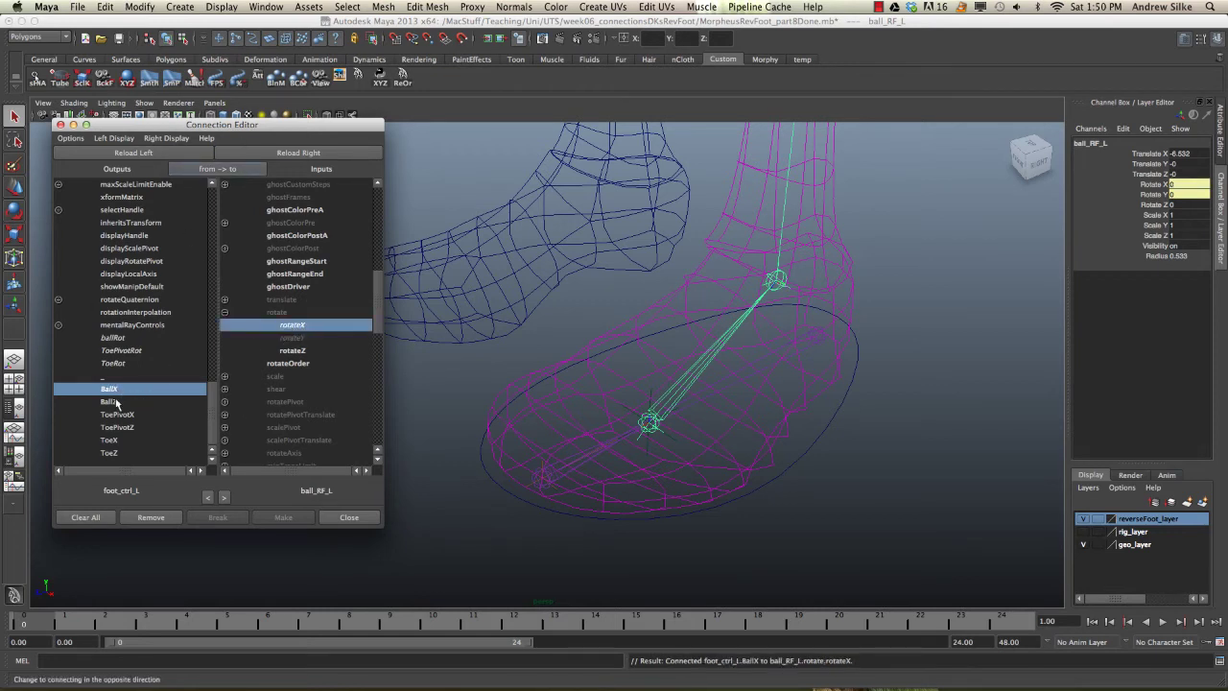
left_click(293, 351)
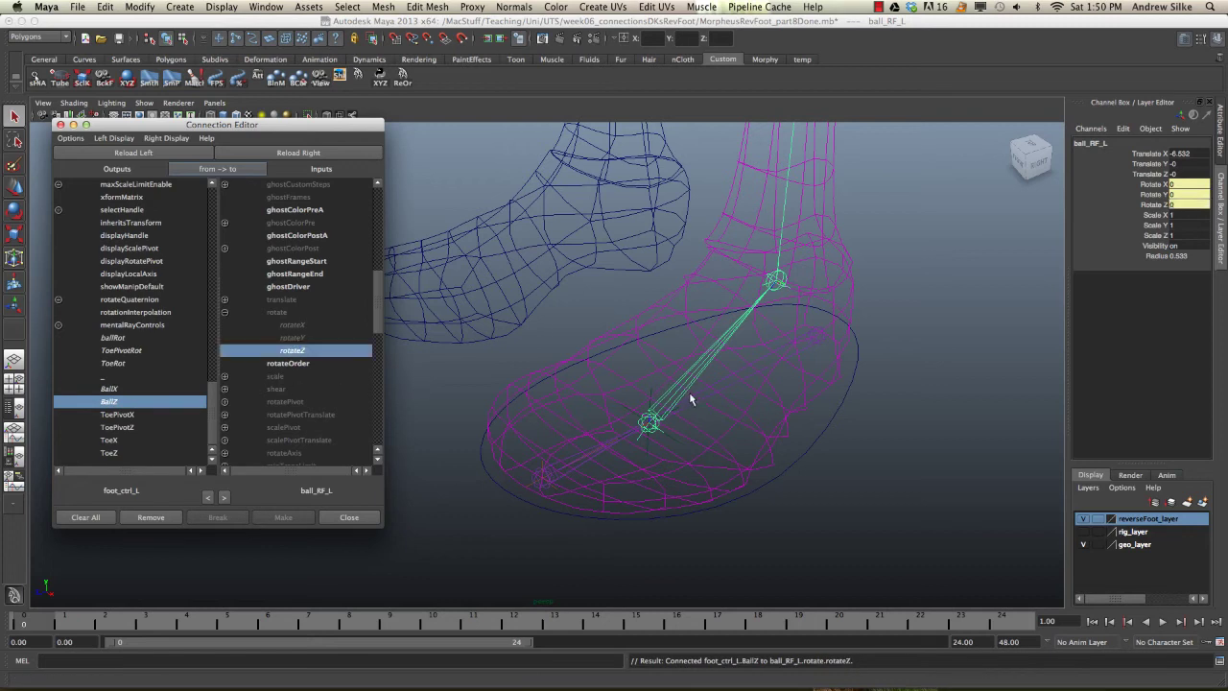
Load toe_RF_L as the target and connect ToePivotX to rotateX and ToePivotZ to rotateZ.
left_click_drag(689, 390, 571, 462, "alt")
left_click(549, 468)
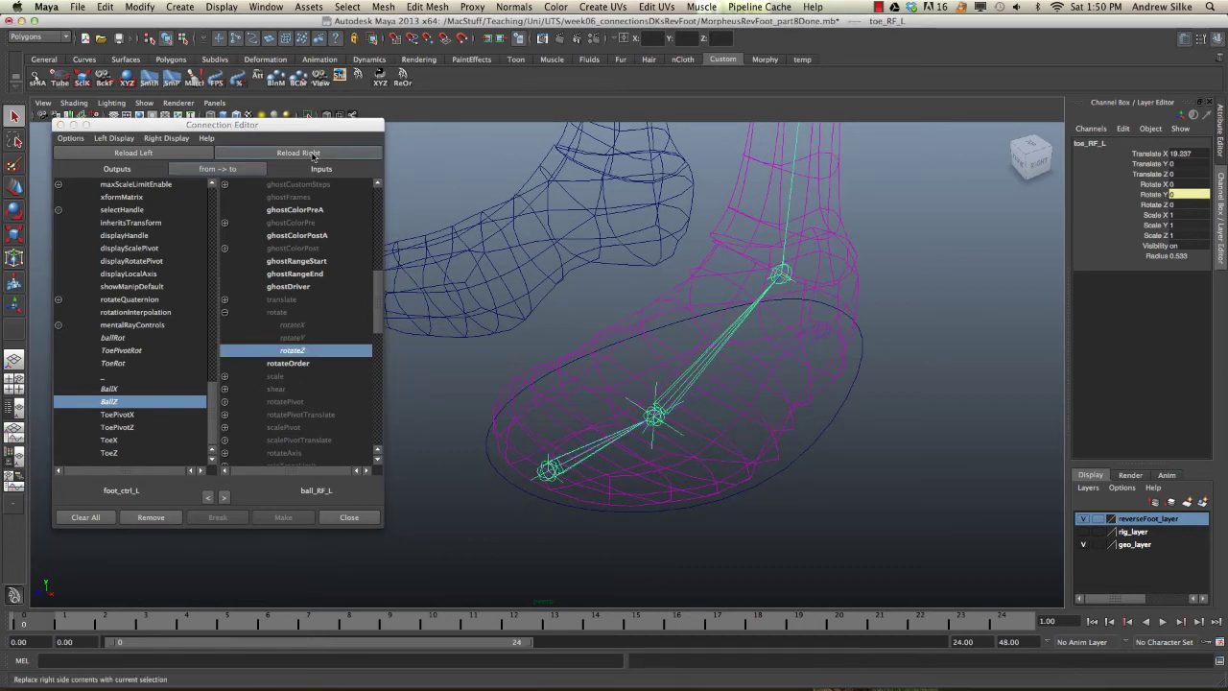
left_click(298, 152)
mouse_move(380, 286)
left_mouse_down()
mouse_move(366, 164)
mouse_move(379, 264)
left_mouse_up()
left_click(224, 376)
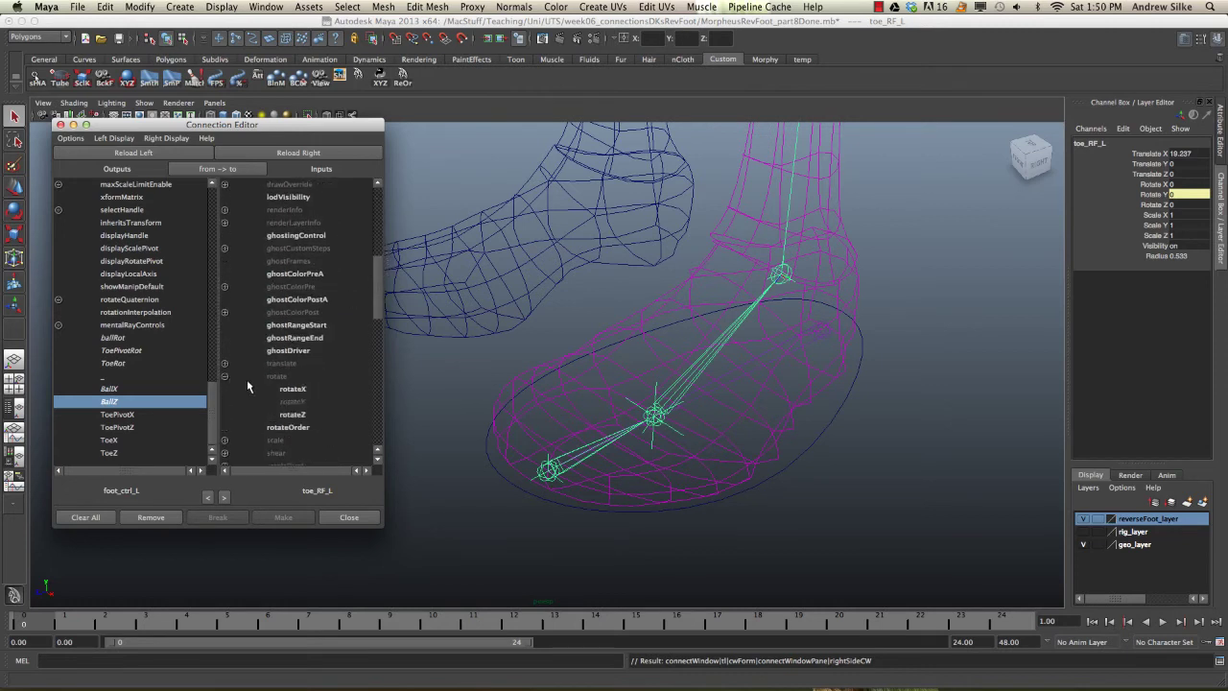
left_click(123, 415)
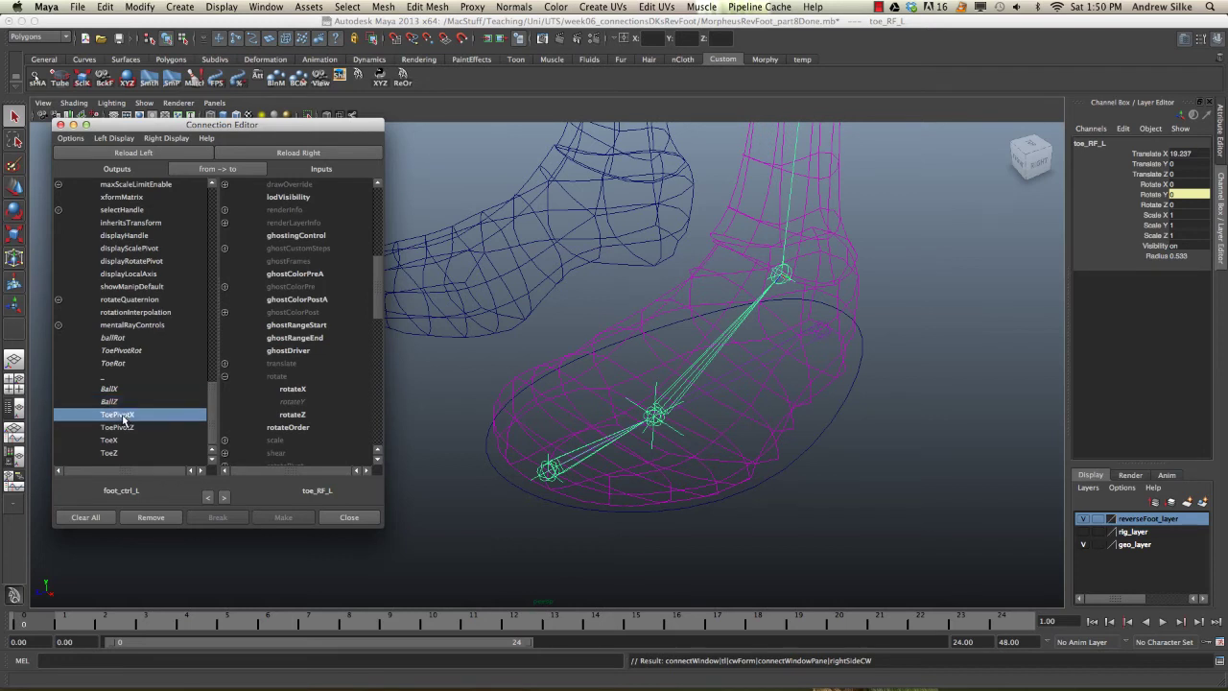
left_click(288, 390)
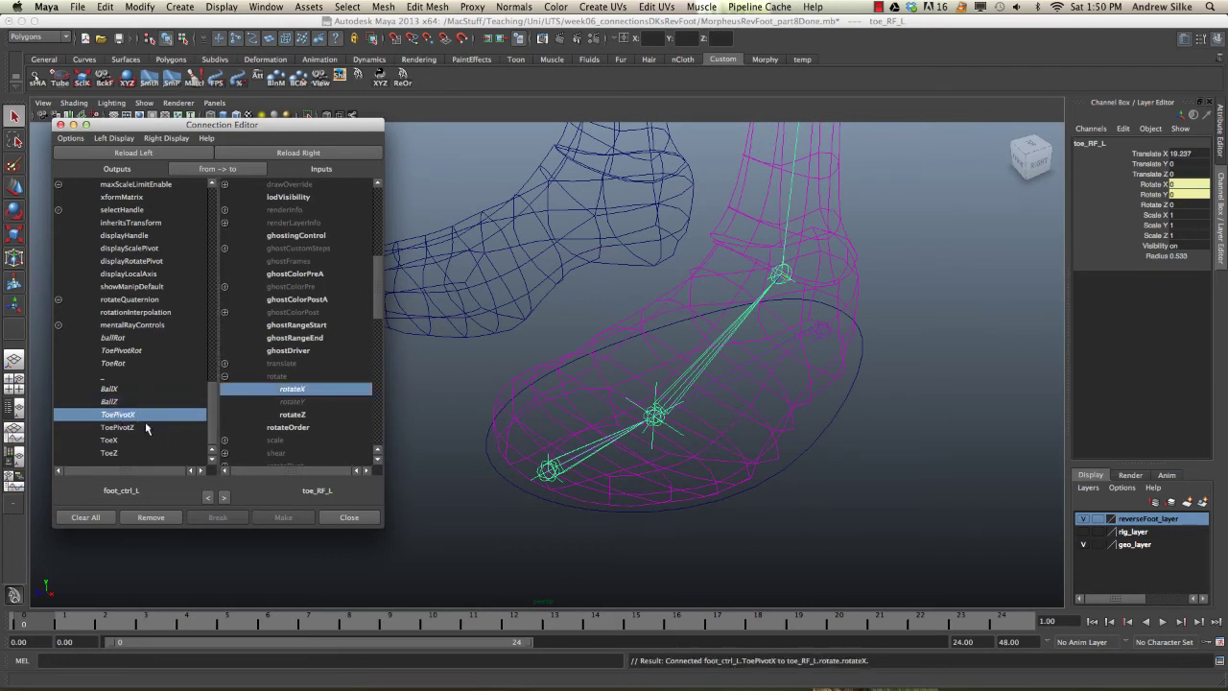
left_click(300, 415)
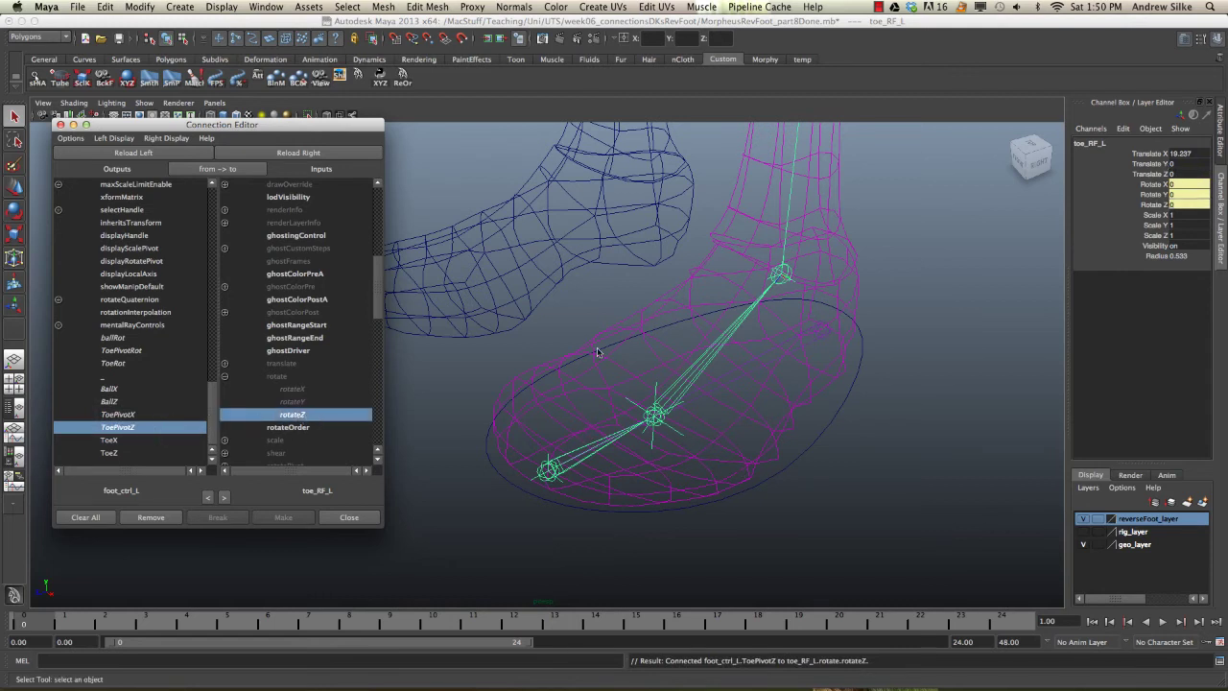
Load toe_locator as the target and connect ToeX to rotateX and ToeZ to rotateZ.
left_click(655, 393)
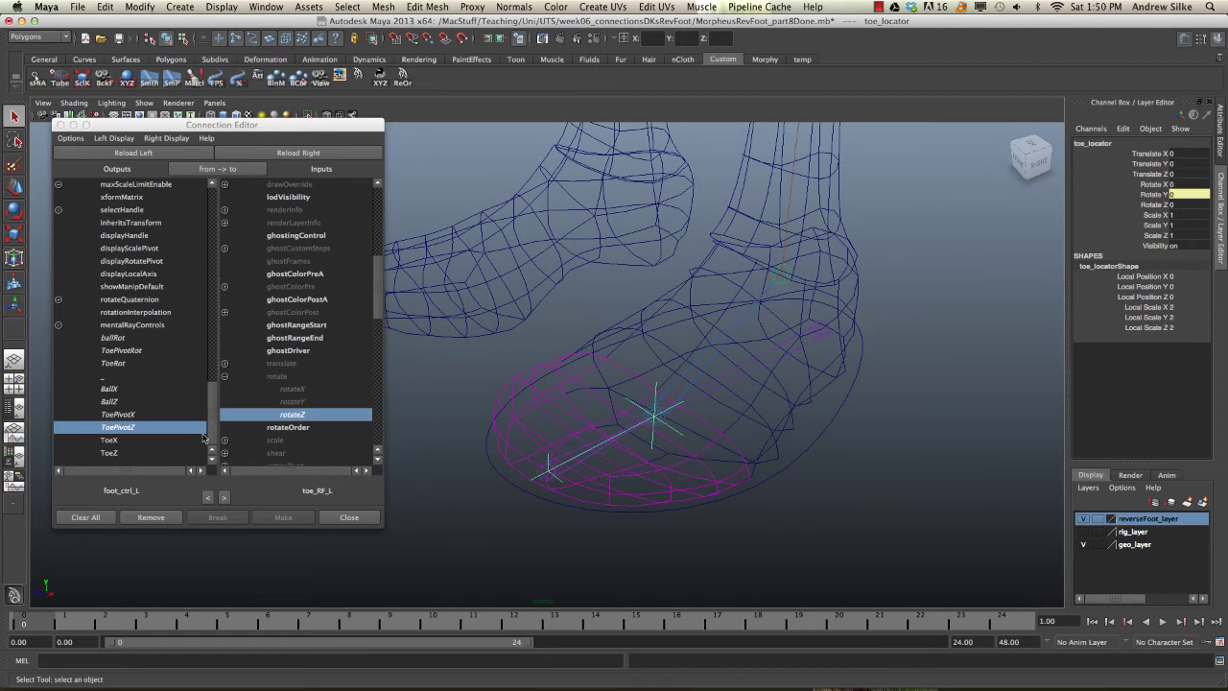
left_click(106, 442)
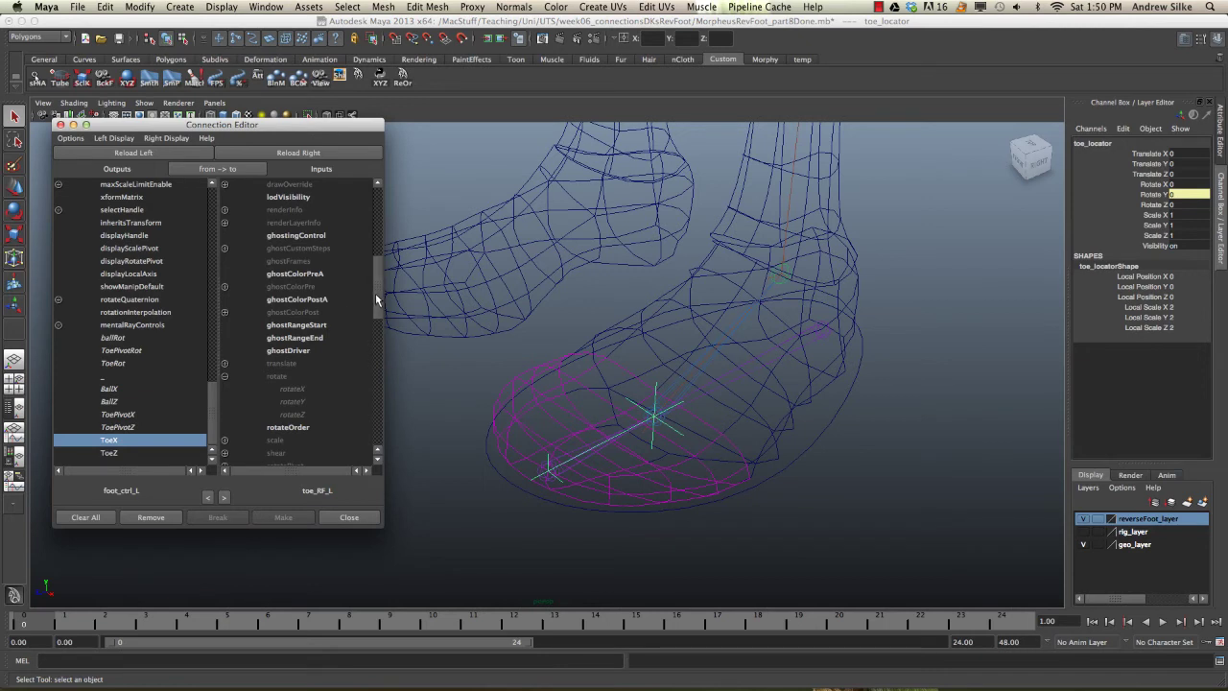
scroll(377, 302, "up", 3)
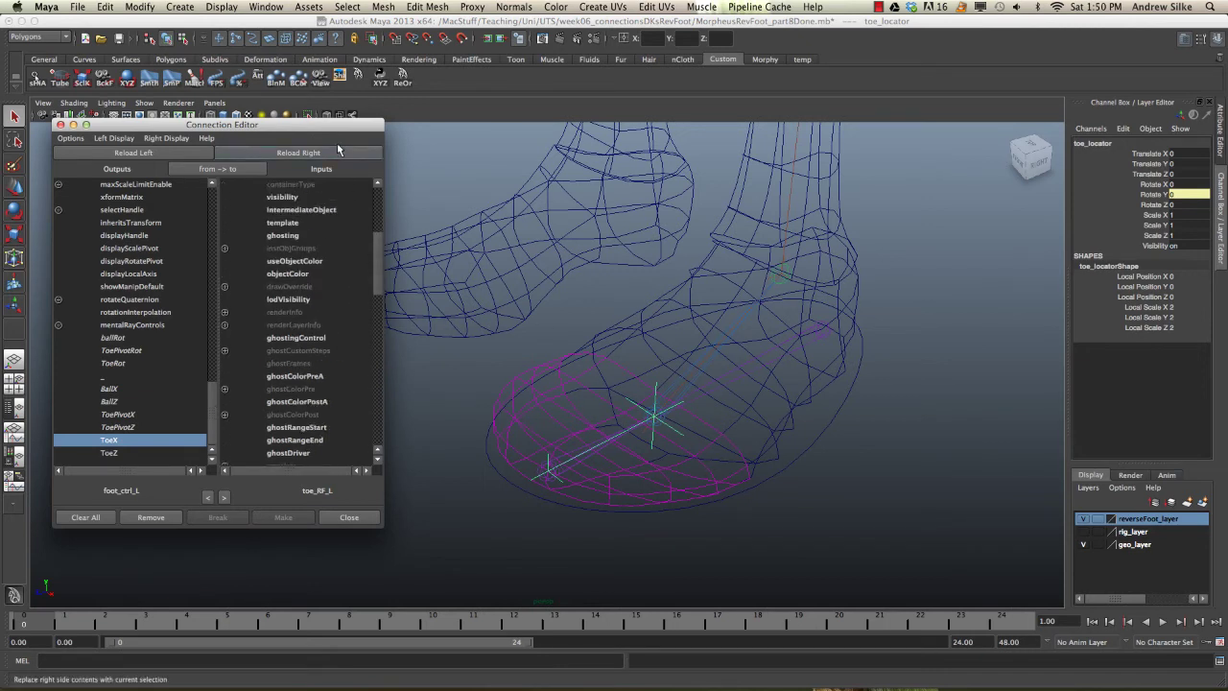
left_click(338, 152)
scroll(376, 280, "up", 5)
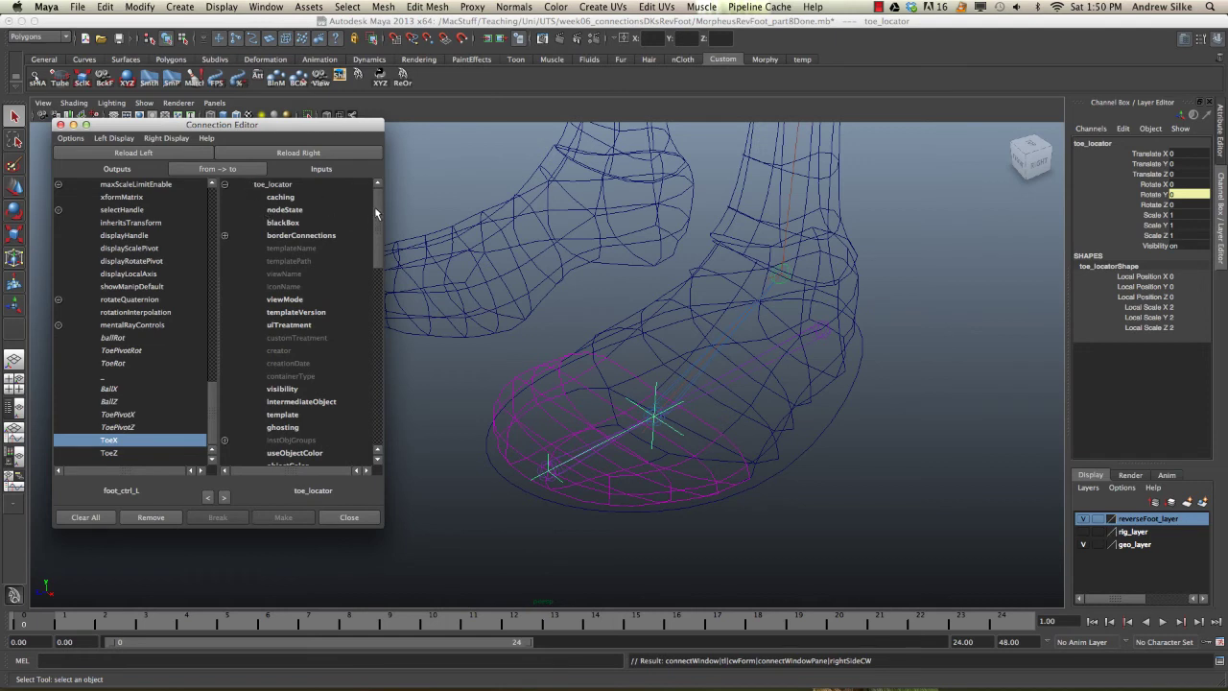
left_click_drag(374, 206, 377, 313)
left_click(224, 324)
left_click(291, 340)
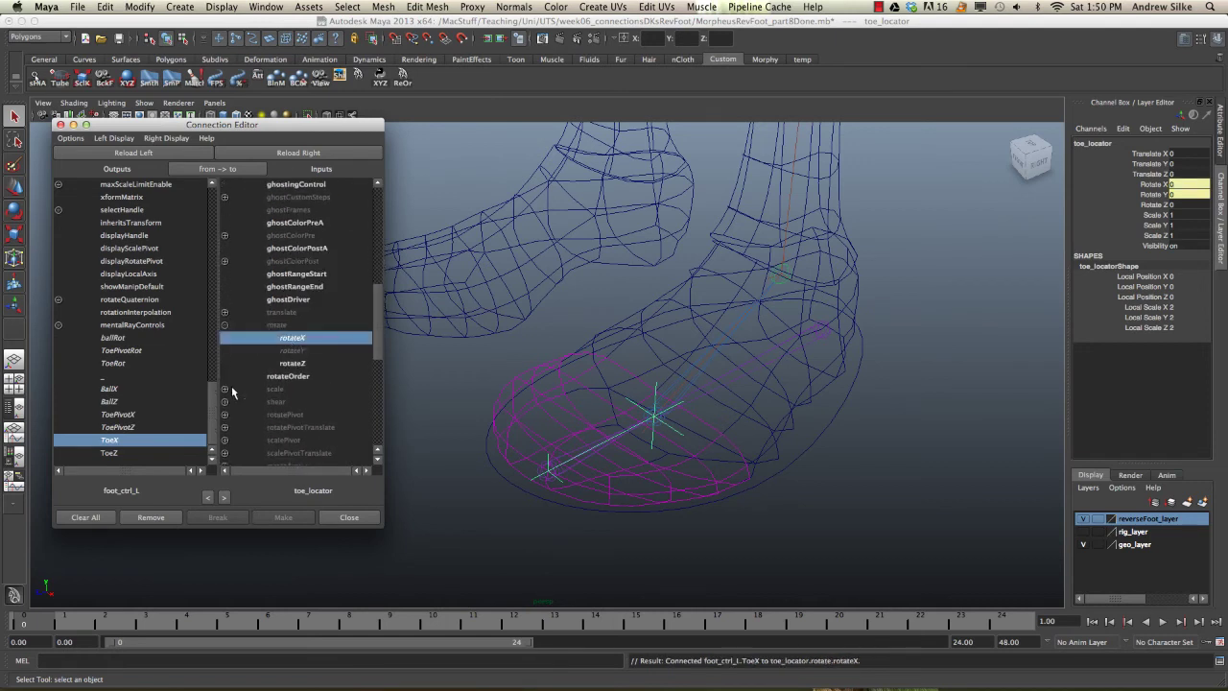
left_click(144, 452)
left_click(301, 364)
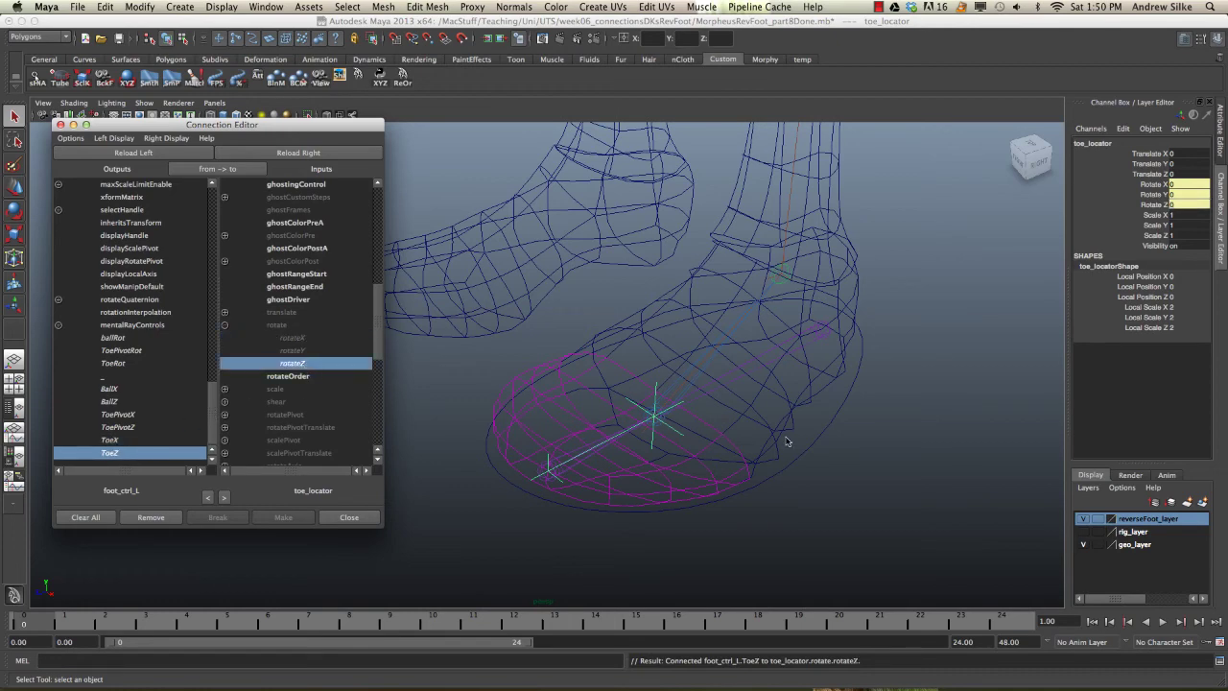
left_click_drag(576, 403, 824, 421, "alt")
Select foot_ctrl_L and hide the reverseFoot_layer display layer, returning to smooth shading.
left_click(825, 421)
key("5")
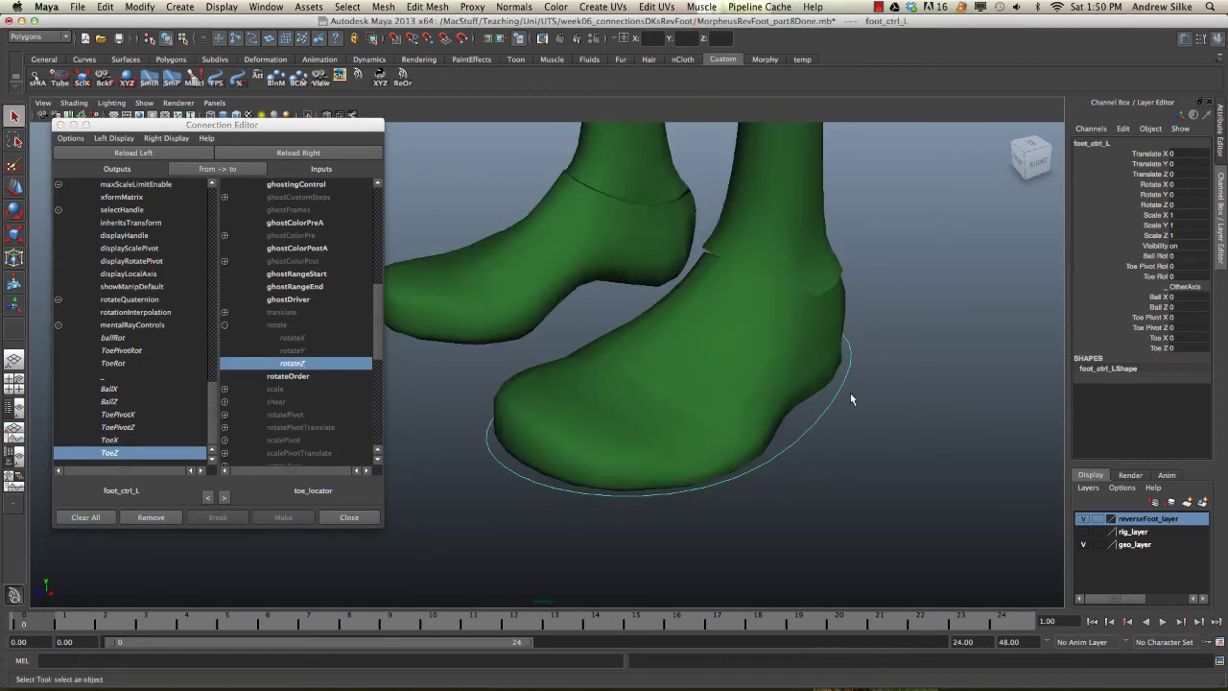
key("4")
left_click(1083, 518)
key("5")
left_click_drag(880, 394, 889, 399, "alt")
Test the Ball X, Ball Z and Toe Pivot X/Z channels, undoing the Toe Pivot Z change.
left_click(1161, 296)
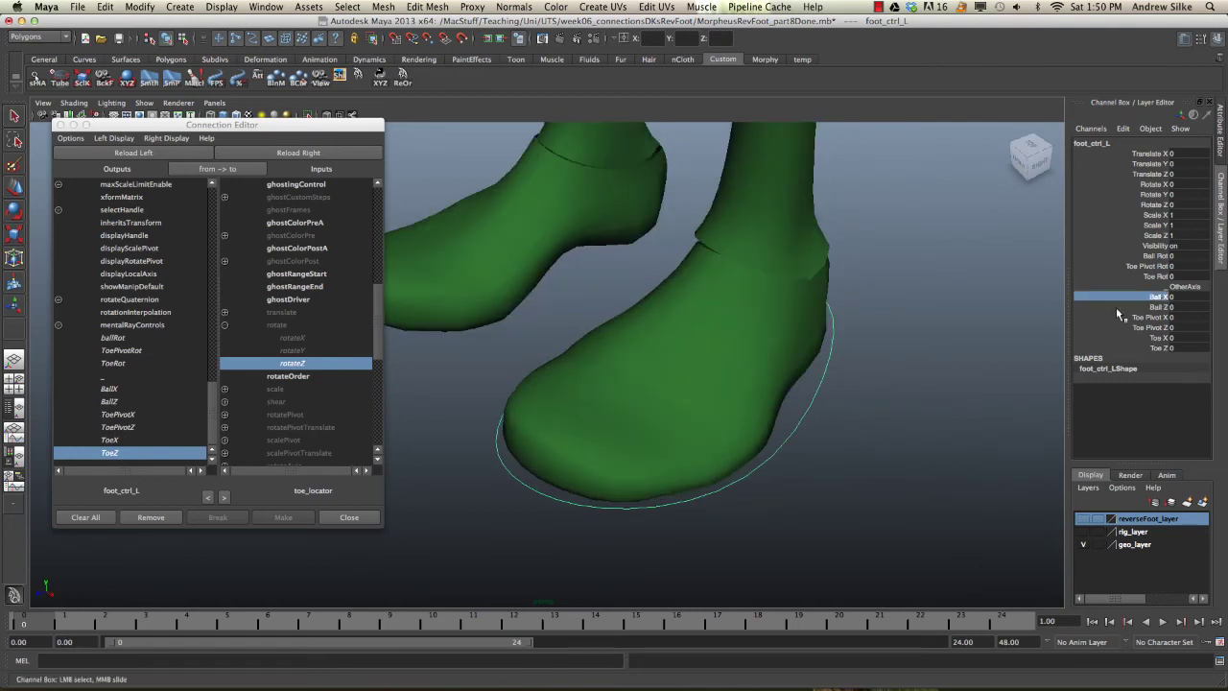
middle_click_drag(1029, 321, 912, 324)
left_click(1160, 306)
left_click(1144, 318)
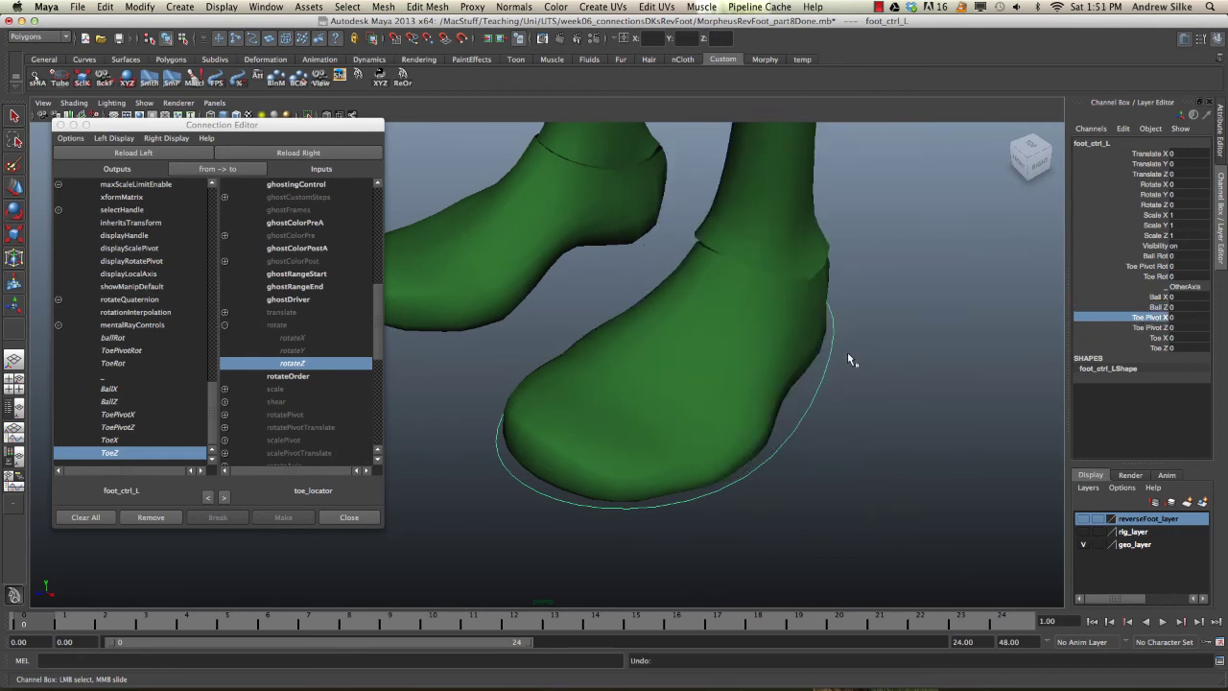
middle_click_drag(833, 361, 659, 329)
left_click(1151, 327)
key("ctrl+z")
Test the Toe X and Toe Z channels by bending the toe, undoing the Toe X change.
left_click(1141, 337)
mouse_move(847, 350)
middle_mouse_down()
mouse_move(514, 340)
mouse_move(834, 336)
middle_mouse_up()
key("ctrl+z")
left_click(1151, 348)
mouse_move(834, 333)
left_mouse_down("alt")
mouse_move(792, 324)
mouse_move(778, 336)
left_mouse_up("alt")
Orbit around the feet in wireframe and shaded views, ending on the front view.
key("4")
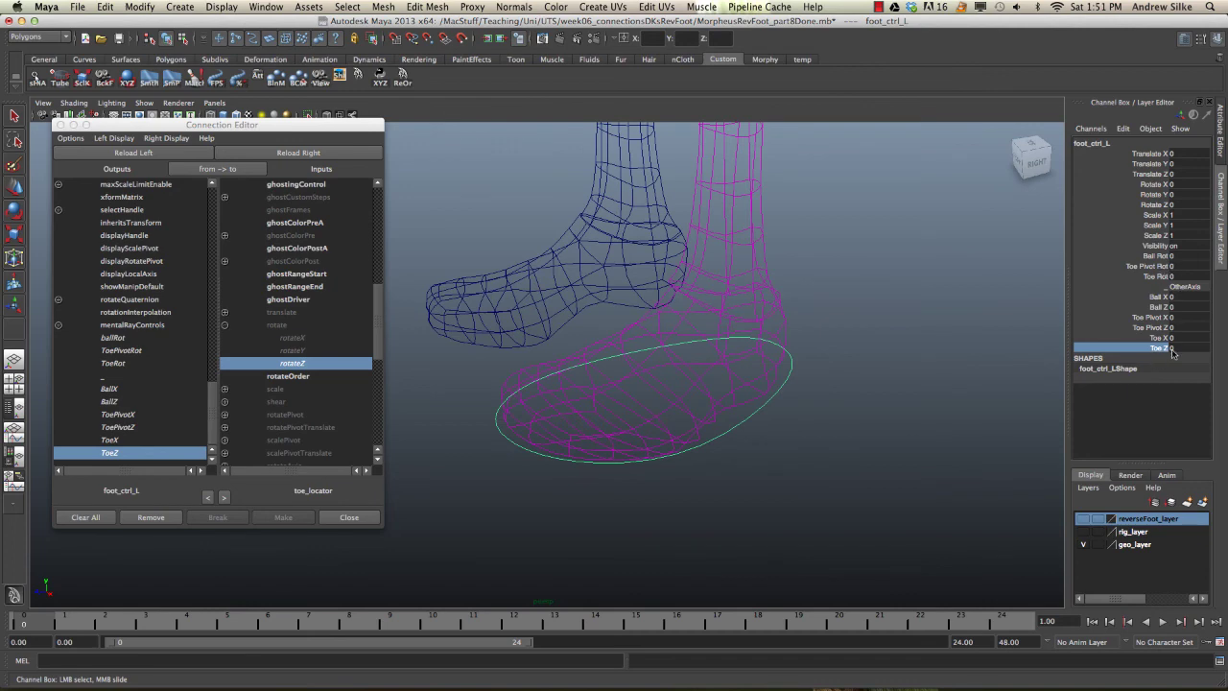
mouse_move(595, 335)
left_mouse_down("alt")
mouse_move(647, 320)
mouse_move(635, 346)
mouse_move(617, 291)
mouse_move(619, 350)
left_mouse_up("alt")
key("5")
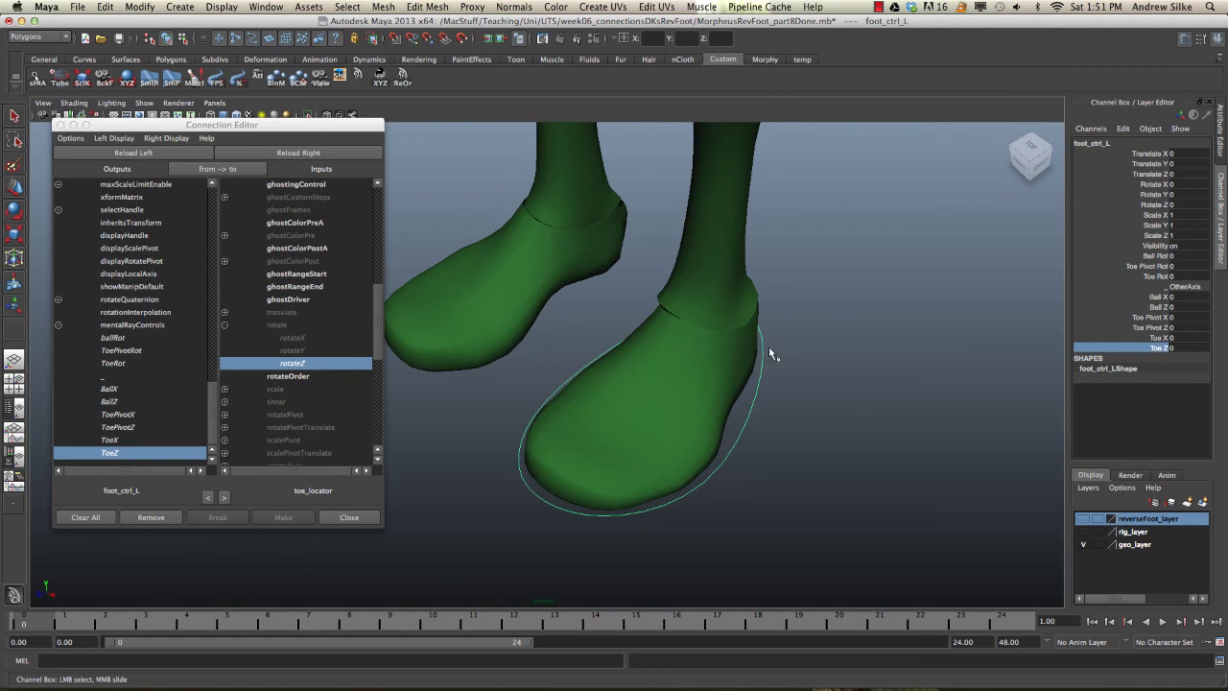
left_click_drag(781, 351, 815, 351, "alt")
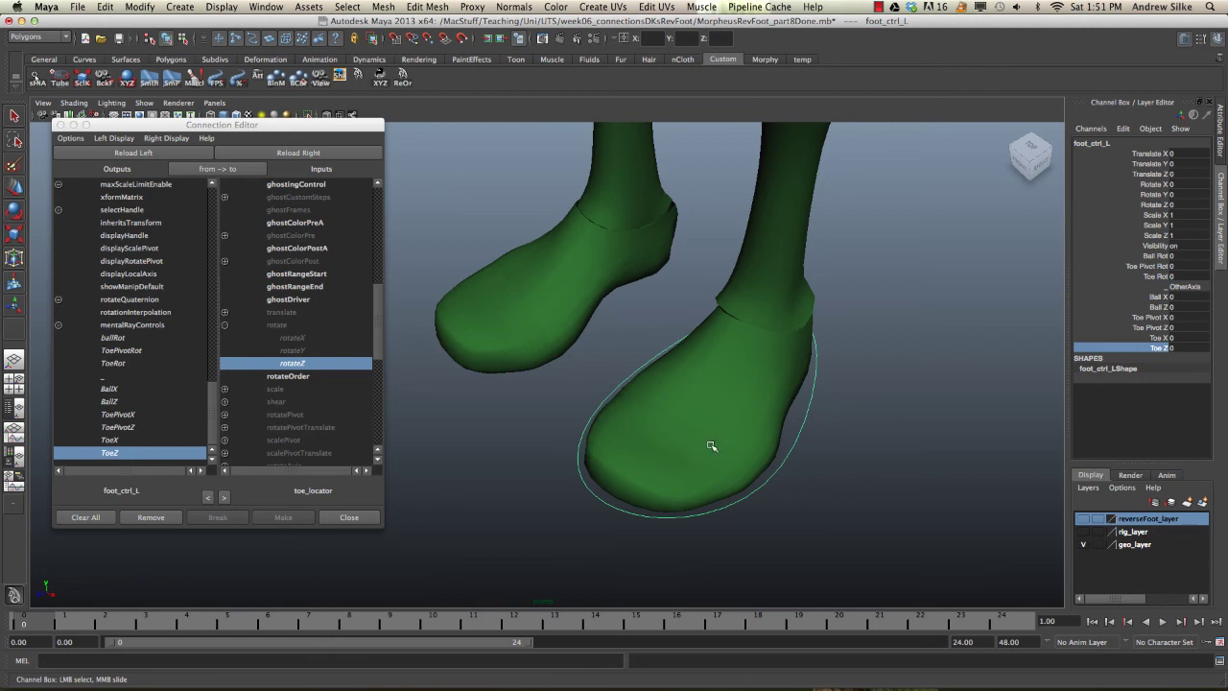
key("4")
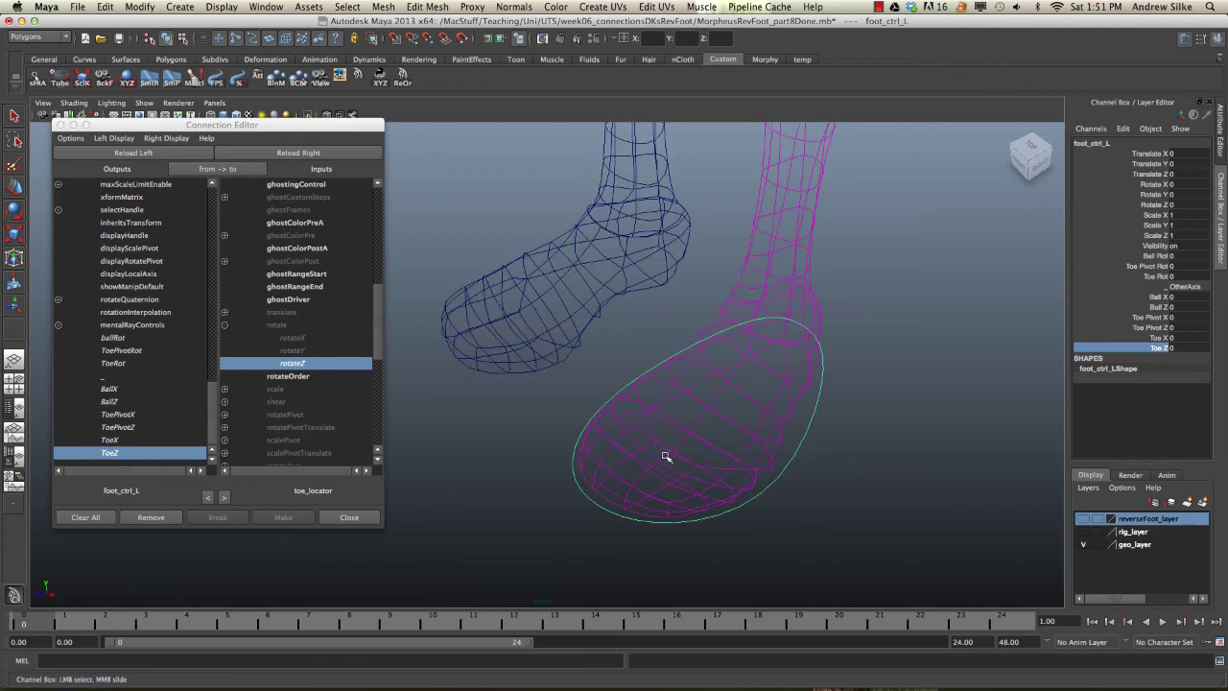
key("5")
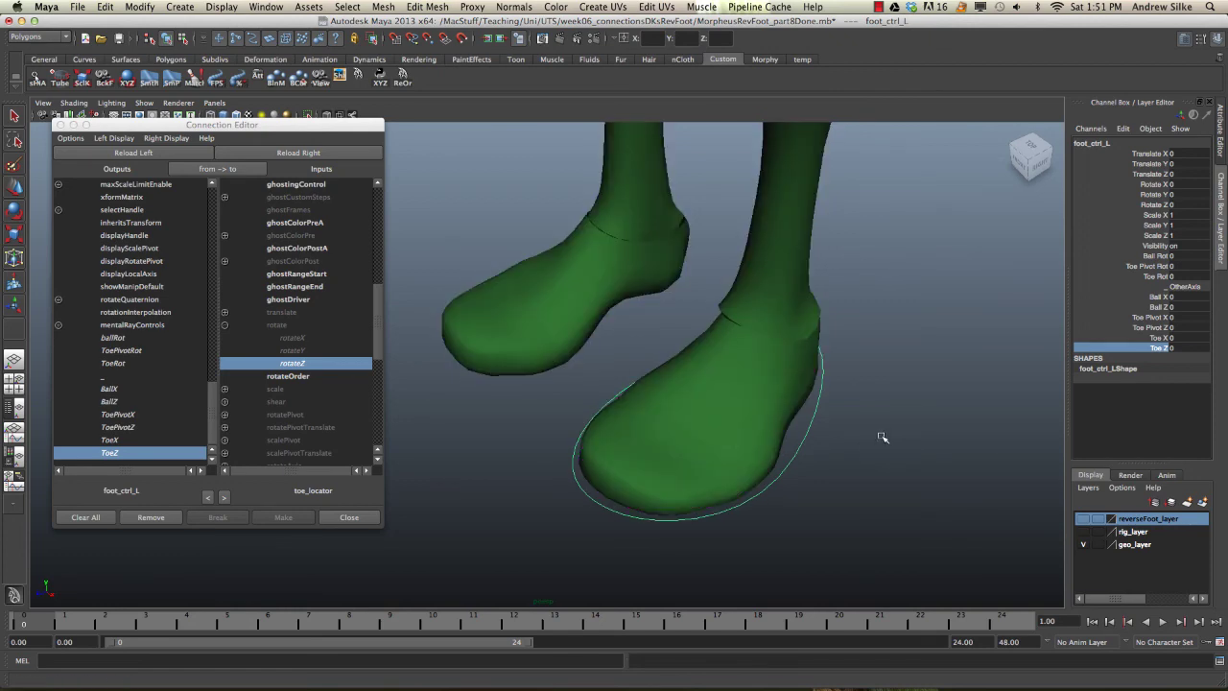
left_click_drag(866, 383, 803, 356, "alt")
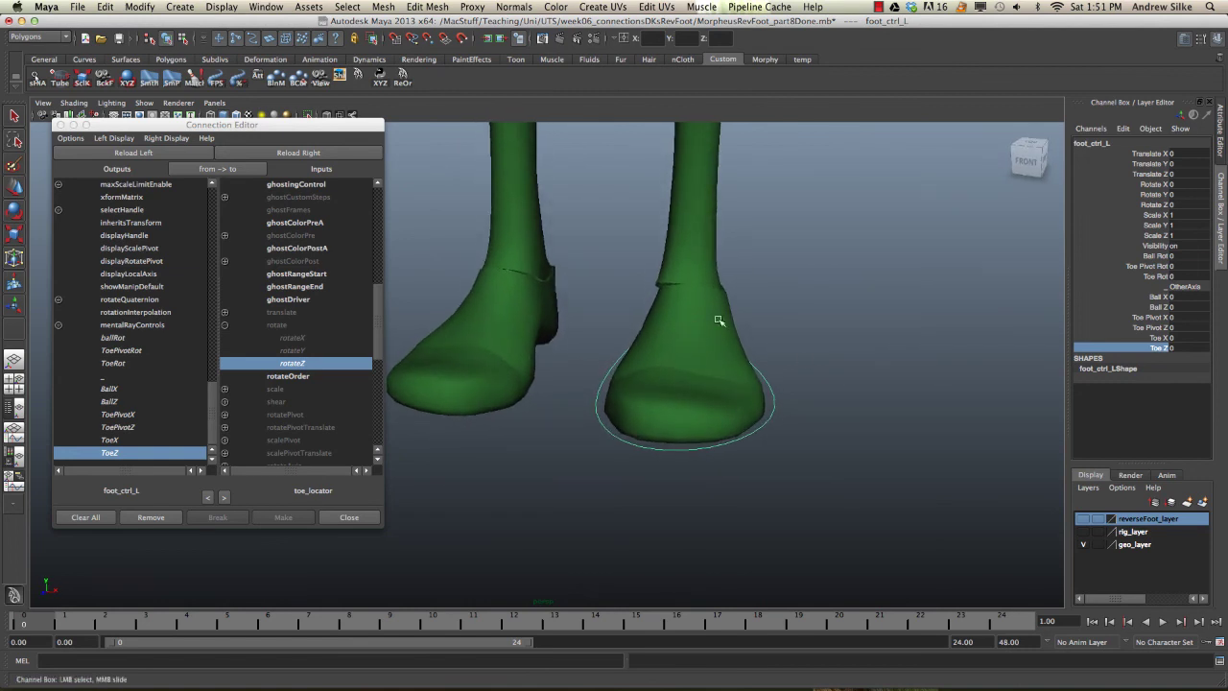